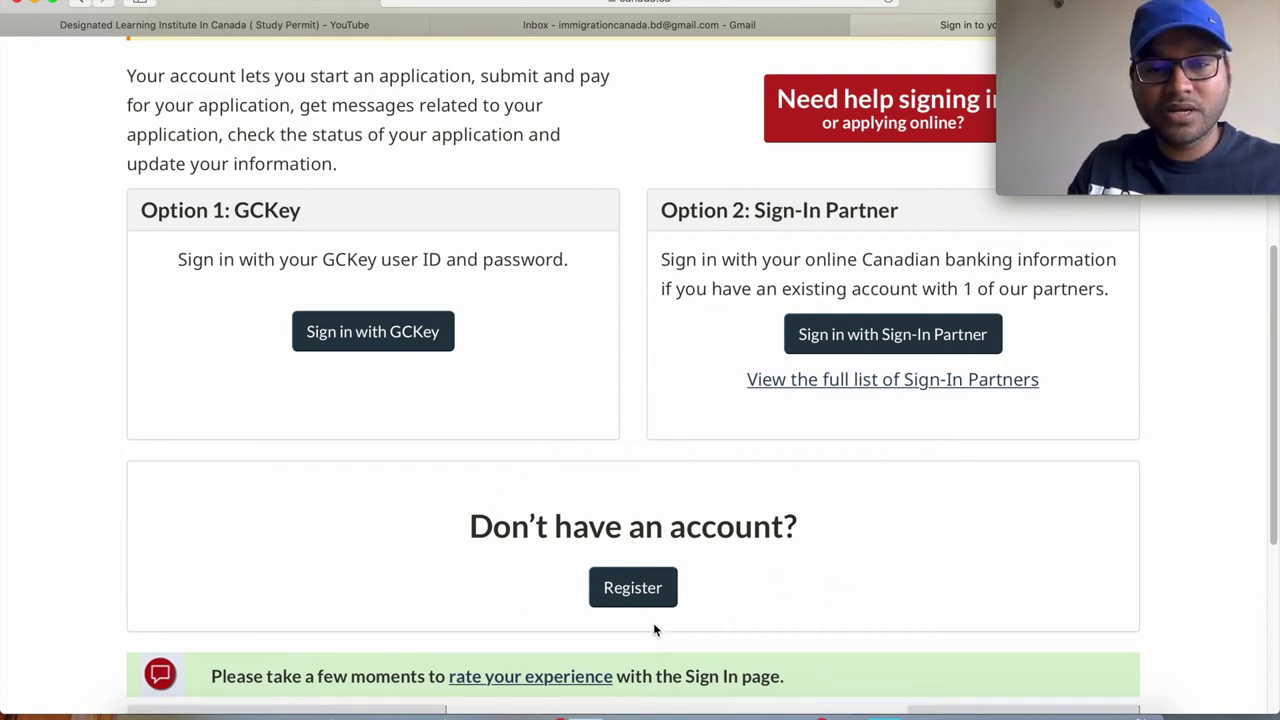
Choose Register, then 'Register with GCKey', and dismiss the saved-username suggestion.
{"action": "left_click", "coordinate": [631, 590]}
{"action": "scroll", "coordinate": [630, 598], "scroll_direction": "down", "scroll_amount": 3}
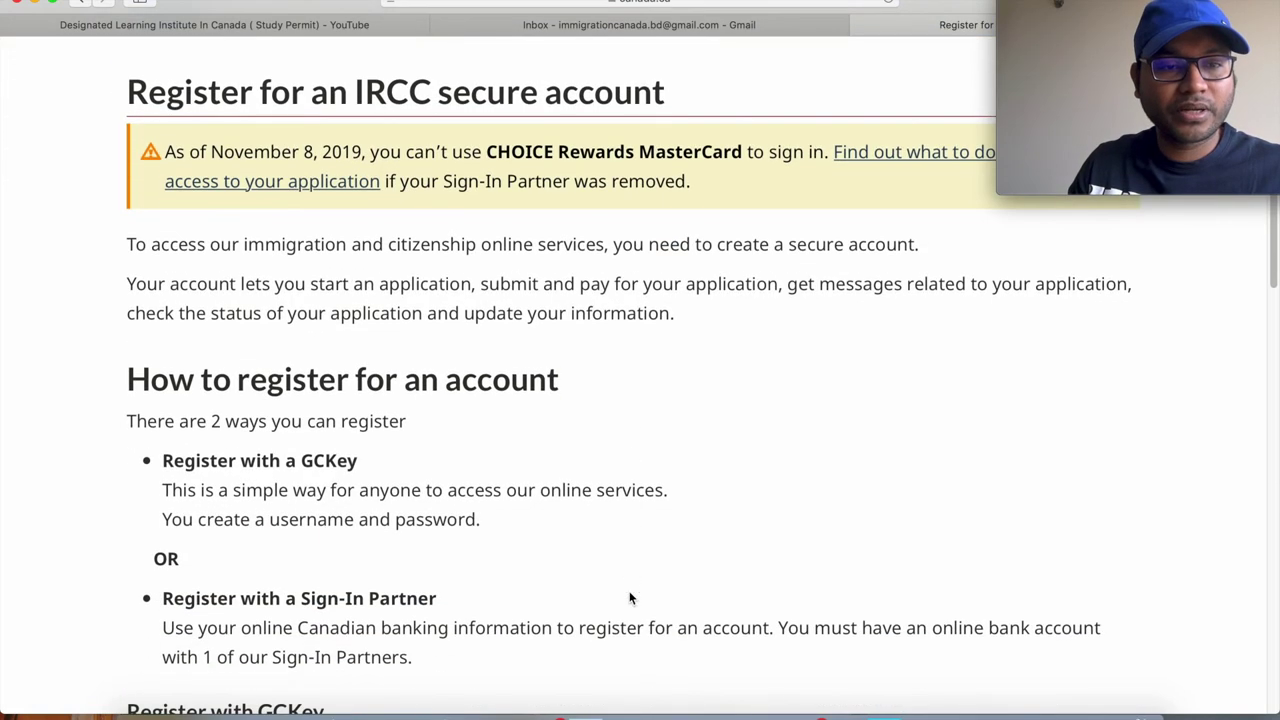
{"action": "scroll", "coordinate": [630, 598], "scroll_direction": "down", "scroll_amount": 5}
{"action": "scroll", "coordinate": [630, 598], "scroll_direction": "down", "scroll_amount": 3}
{"action": "scroll", "coordinate": [630, 598], "scroll_direction": "down", "scroll_amount": 5}
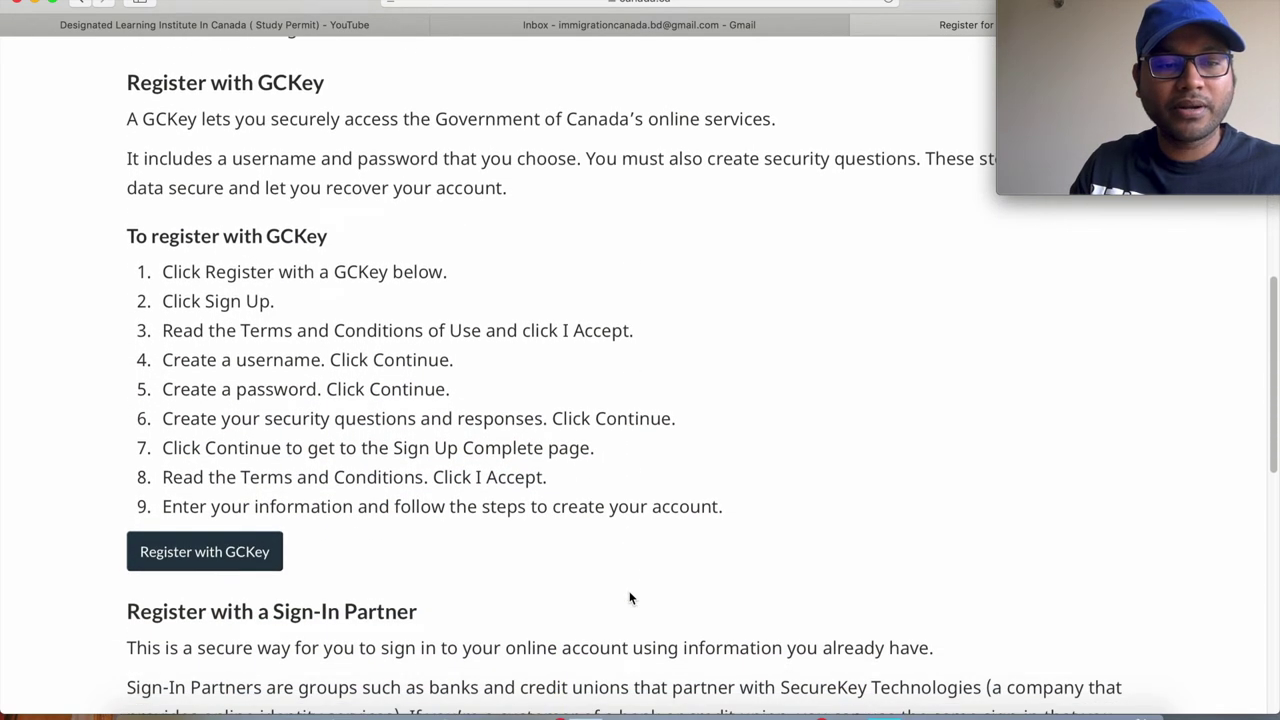
{"action": "scroll", "coordinate": [630, 598], "scroll_direction": "down", "scroll_amount": 3}
{"action": "left_click", "coordinate": [217, 420]}
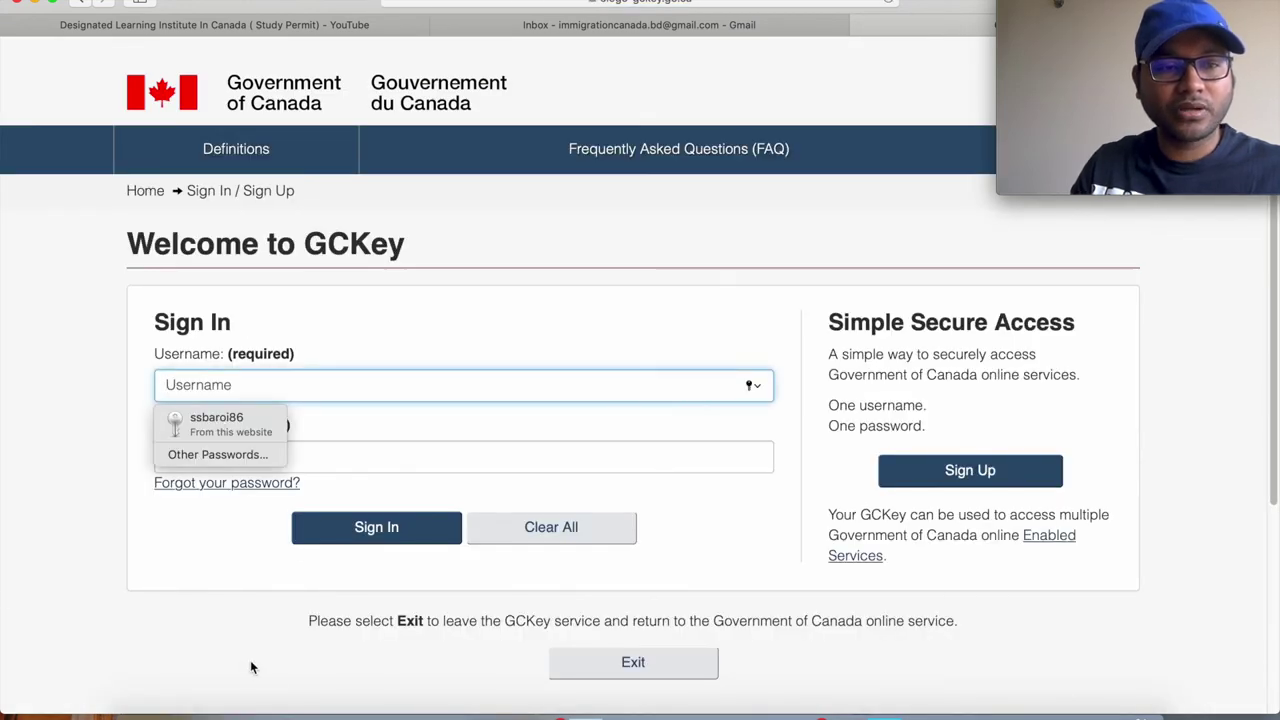
{"action": "left_click", "coordinate": [244, 648]}
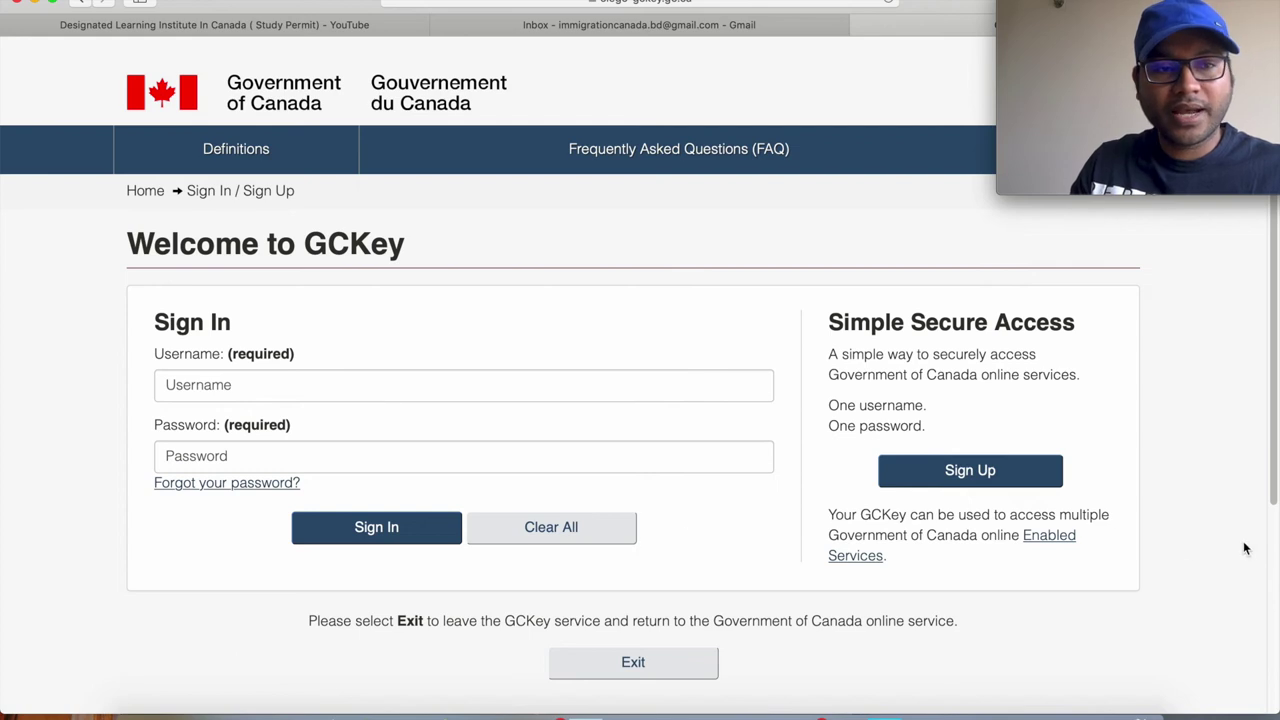
{"action": "scroll", "coordinate": [1166, 410], "scroll_direction": "down", "scroll_amount": 2}
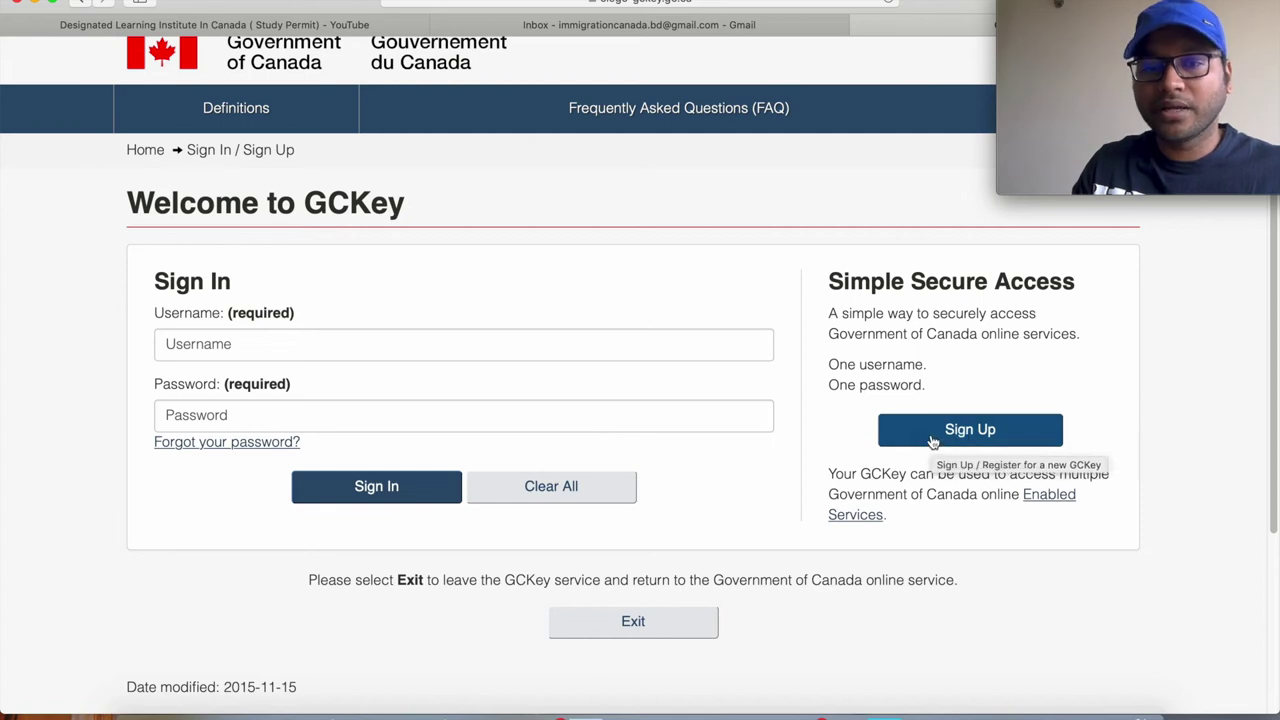
Start a GCKey sign-up and accept the terms and conditions.
{"action": "left_click", "coordinate": [931, 432]}
{"action": "scroll", "coordinate": [931, 440], "scroll_direction": "down", "scroll_amount": 3}
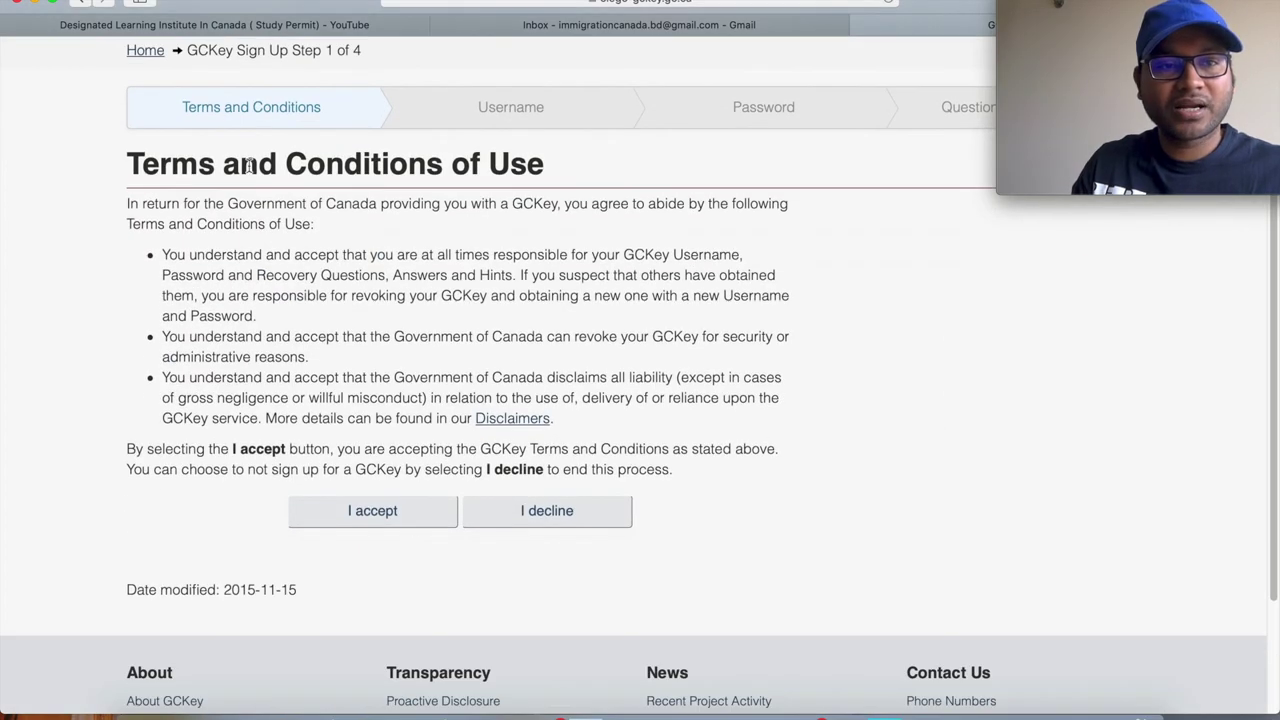
{"action": "left_click", "coordinate": [388, 522]}
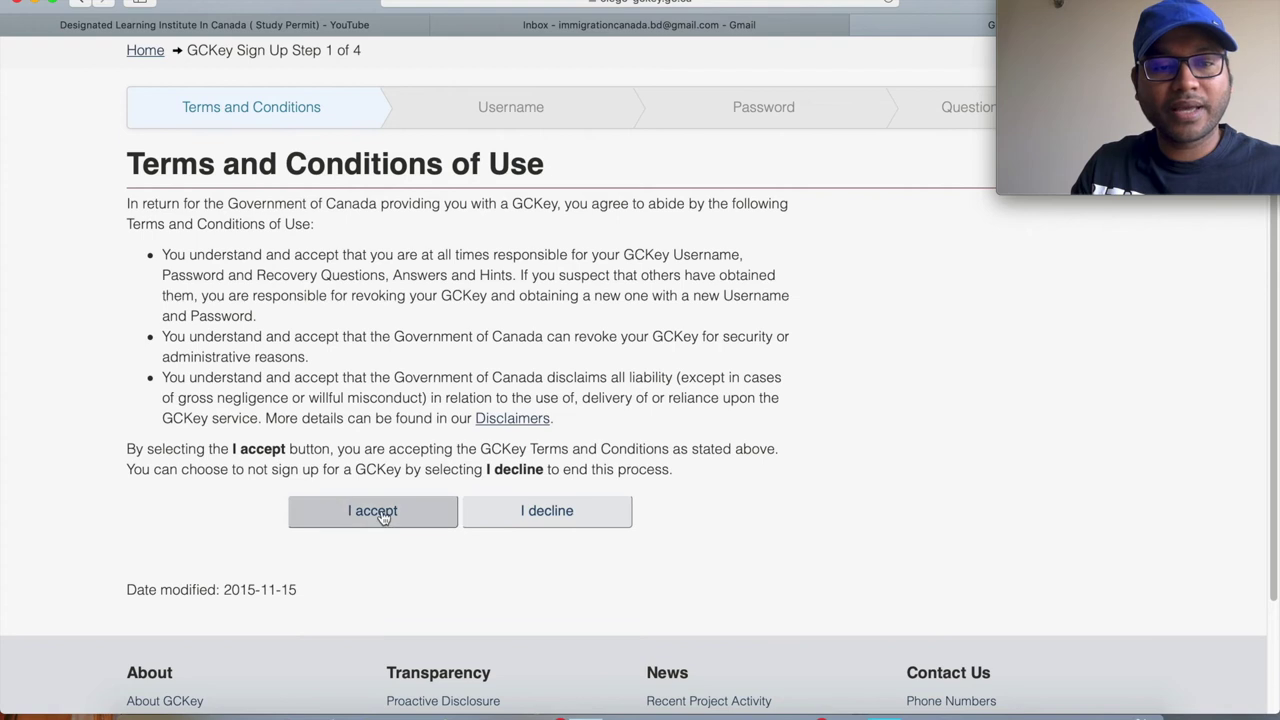
{"action": "scroll", "coordinate": [775, 495], "scroll_direction": "down", "scroll_amount": 2}
Enter a new GCKey username and continue to the password step.
{"action": "left_click", "coordinate": [458, 468]}
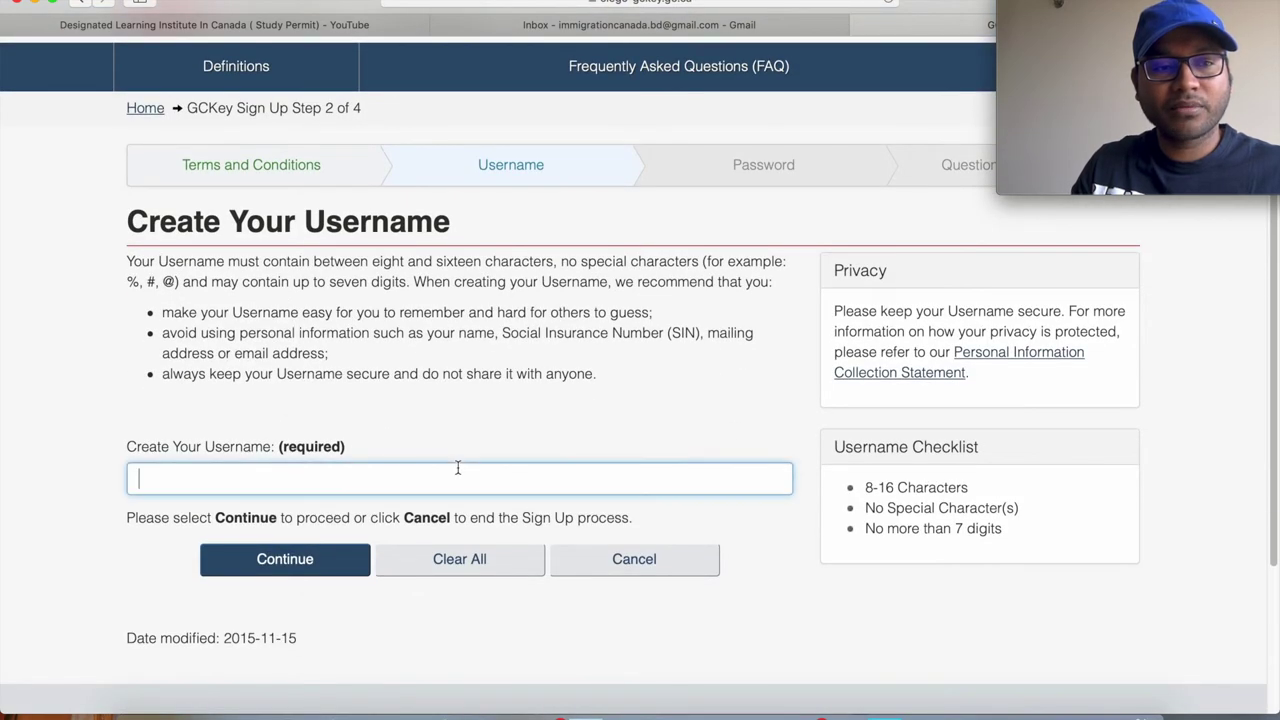
{"action": "type", "text": "can"}
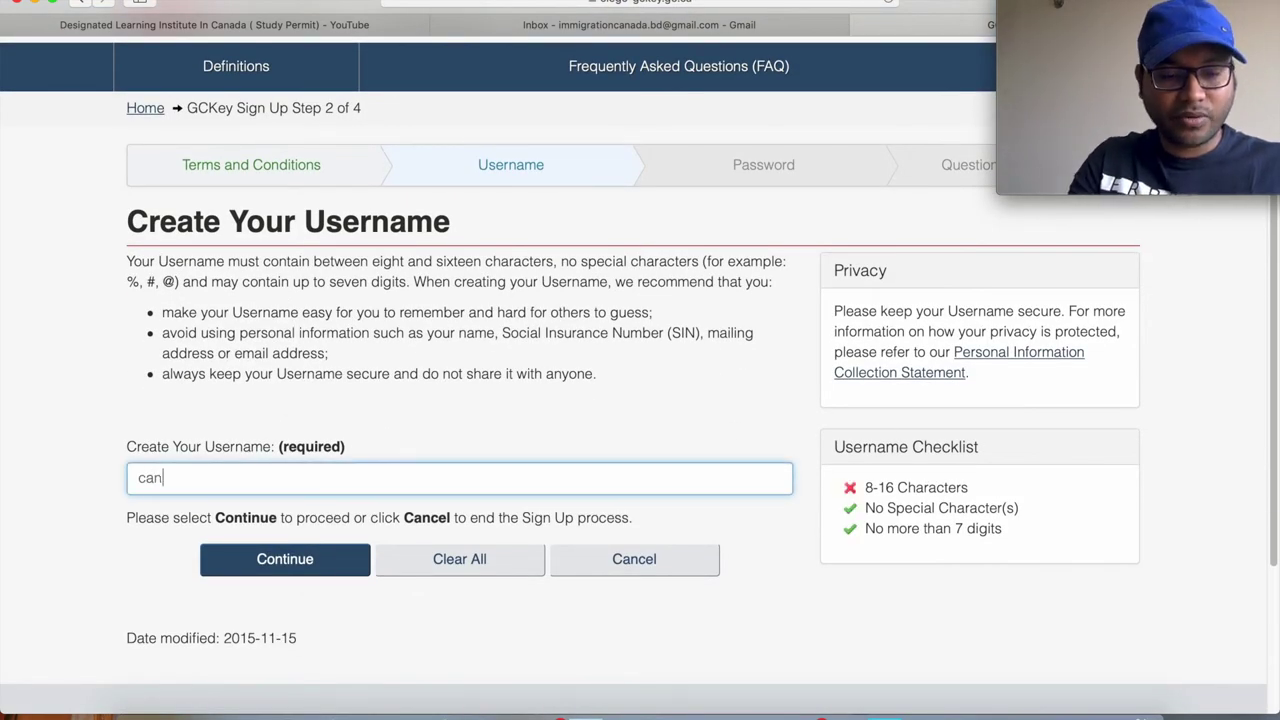
{"action": "type", "text": "adabd"}
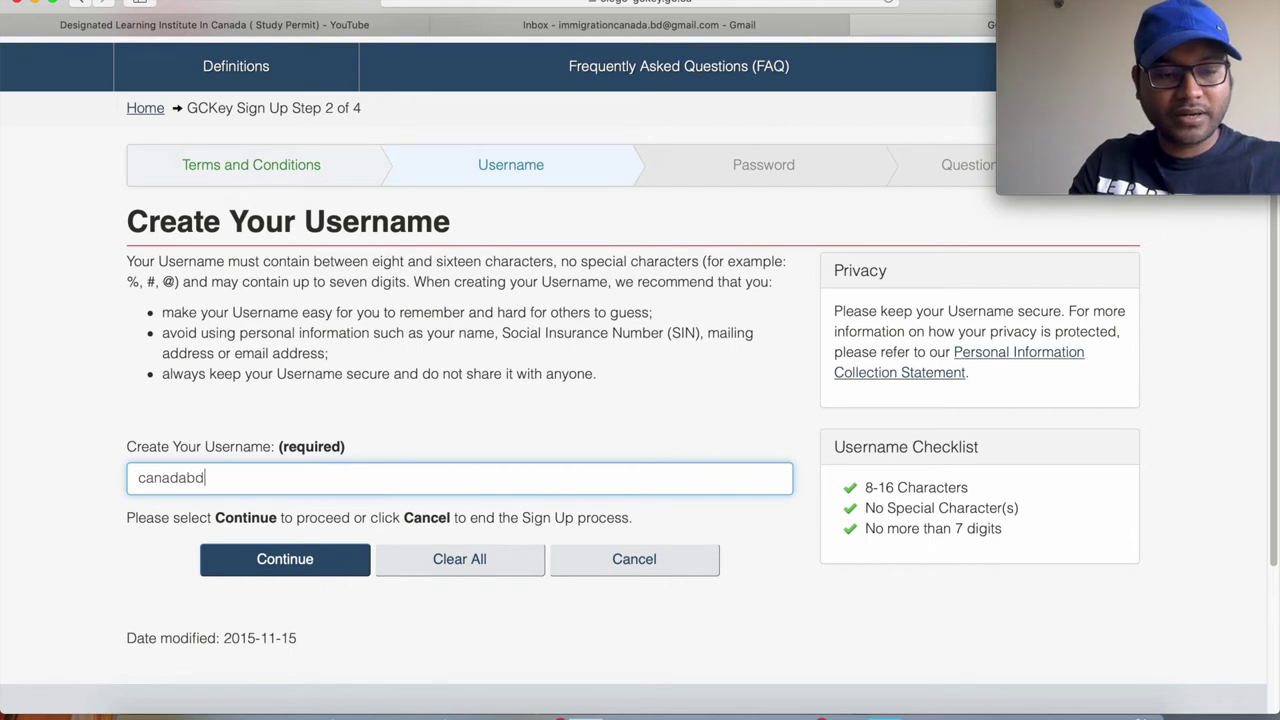
{"action": "type", "text": "2020"}
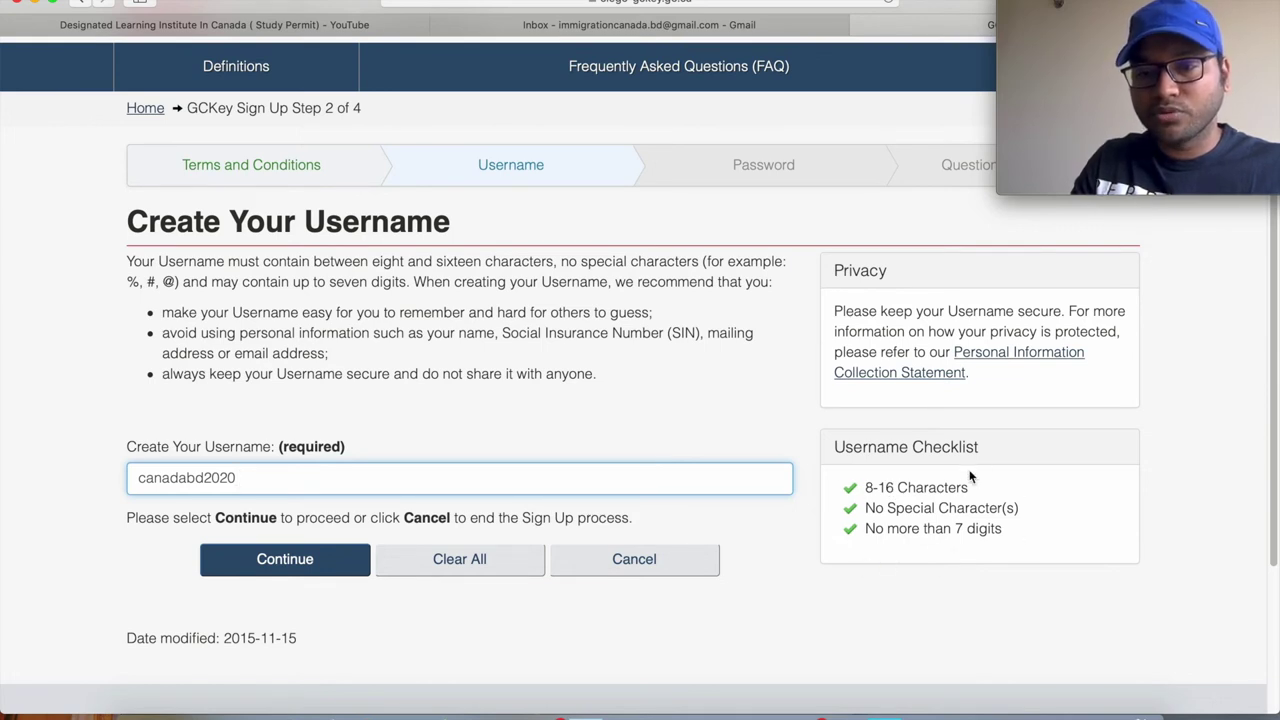
{"action": "scroll", "coordinate": [767, 606], "scroll_direction": "down", "scroll_amount": 2}
{"action": "left_click", "coordinate": [313, 483]}
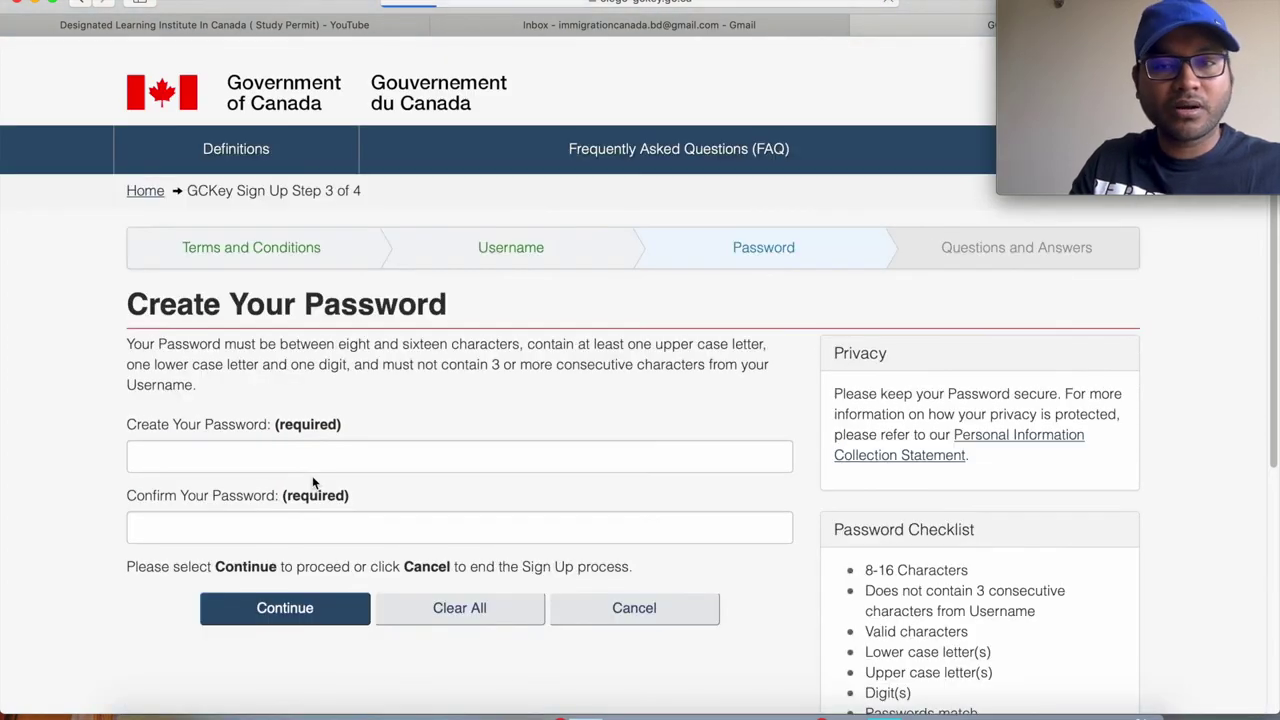
Undo Safari's generated strong password and decline it to use your own.
{"action": "scroll", "coordinate": [314, 480], "scroll_direction": "down", "scroll_amount": 1}
{"action": "left_click", "coordinate": [235, 437]}
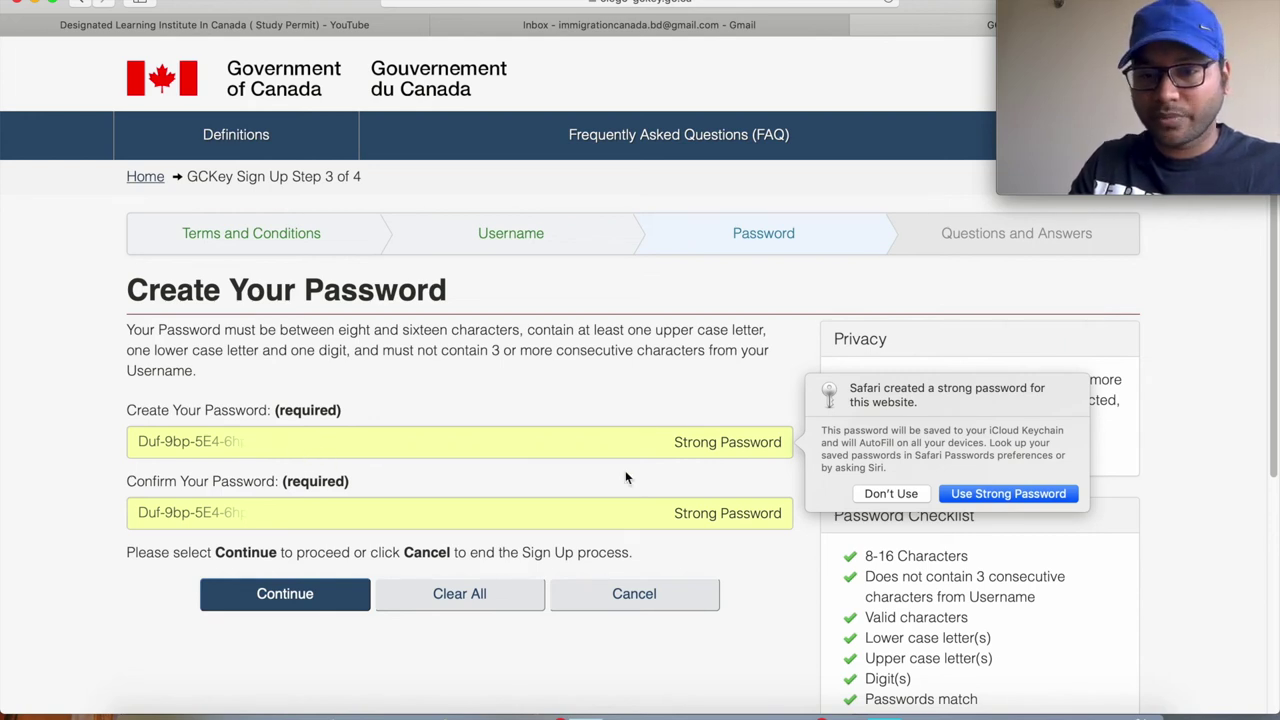
{"action": "left_click", "coordinate": [980, 493]}
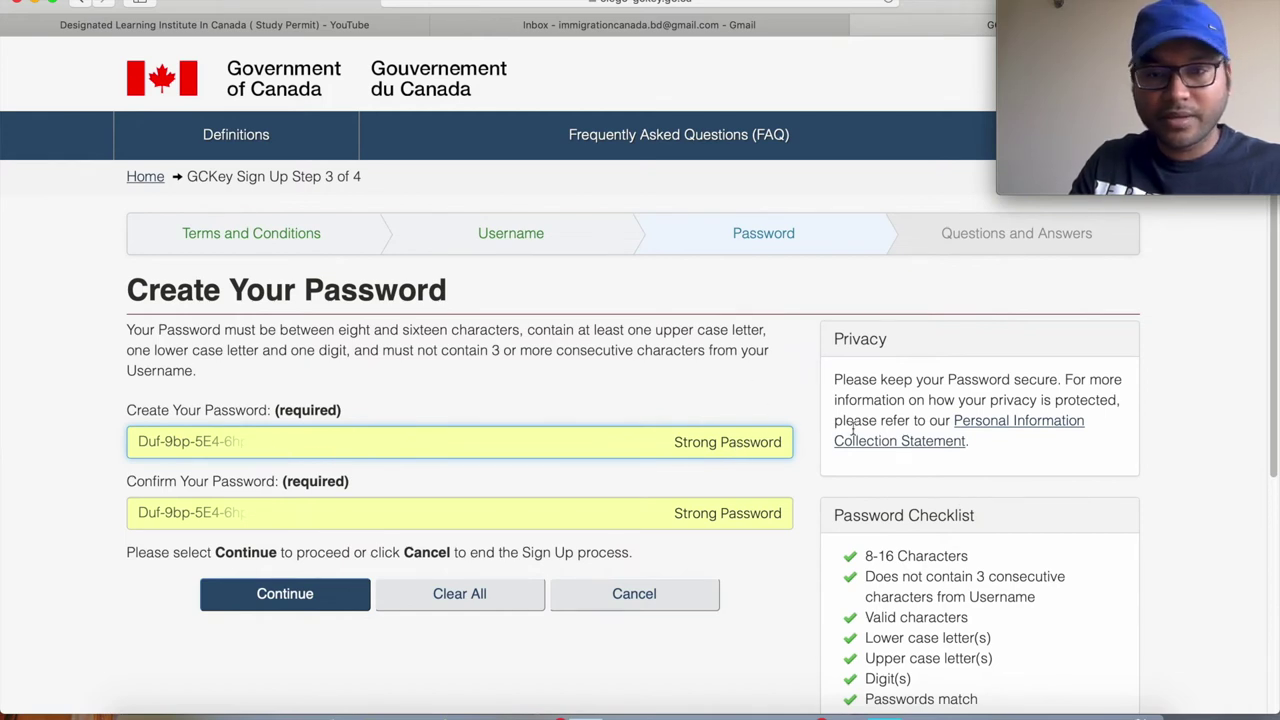
{"action": "left_click", "coordinate": [478, 597]}
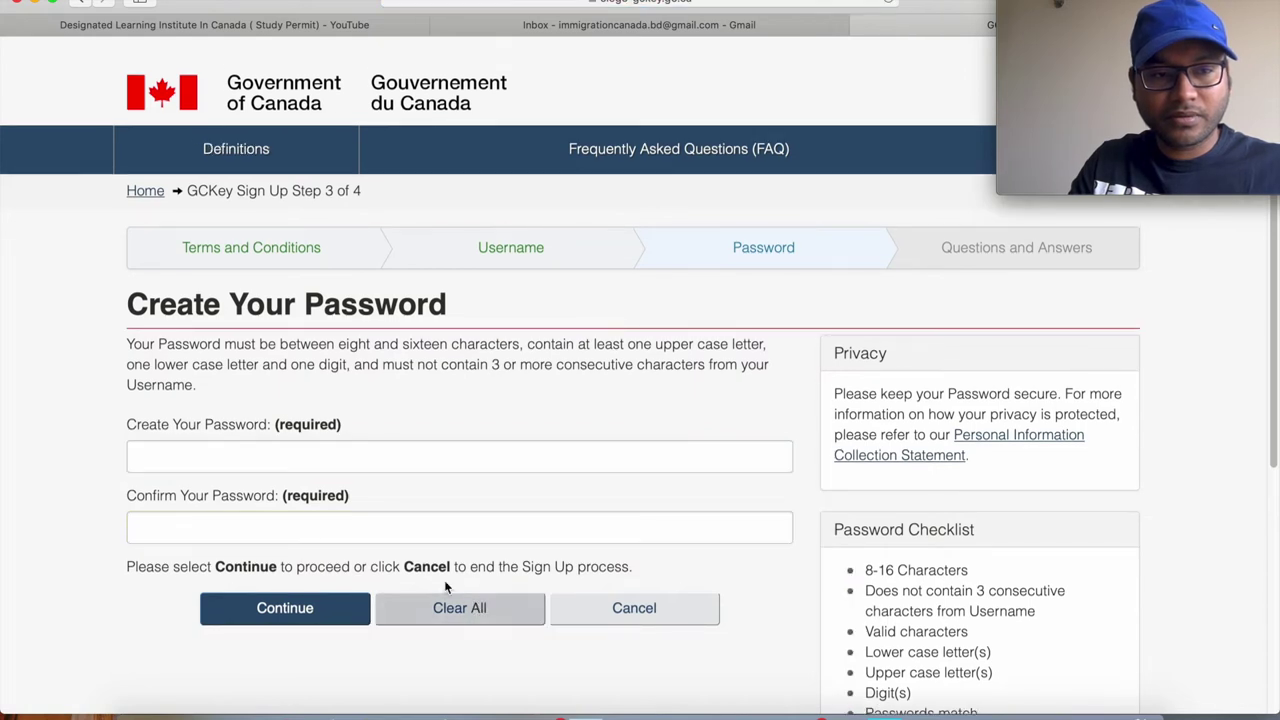
{"action": "left_click", "coordinate": [264, 452]}
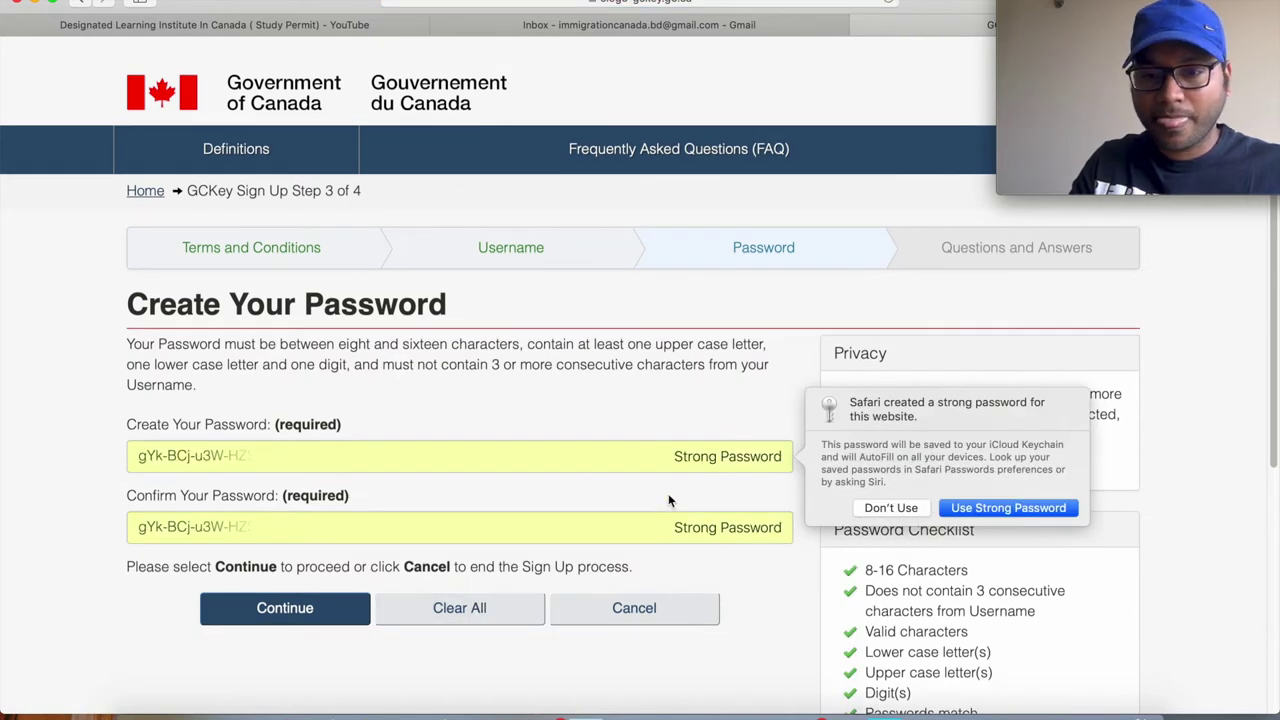
{"action": "left_click", "coordinate": [891, 510]}
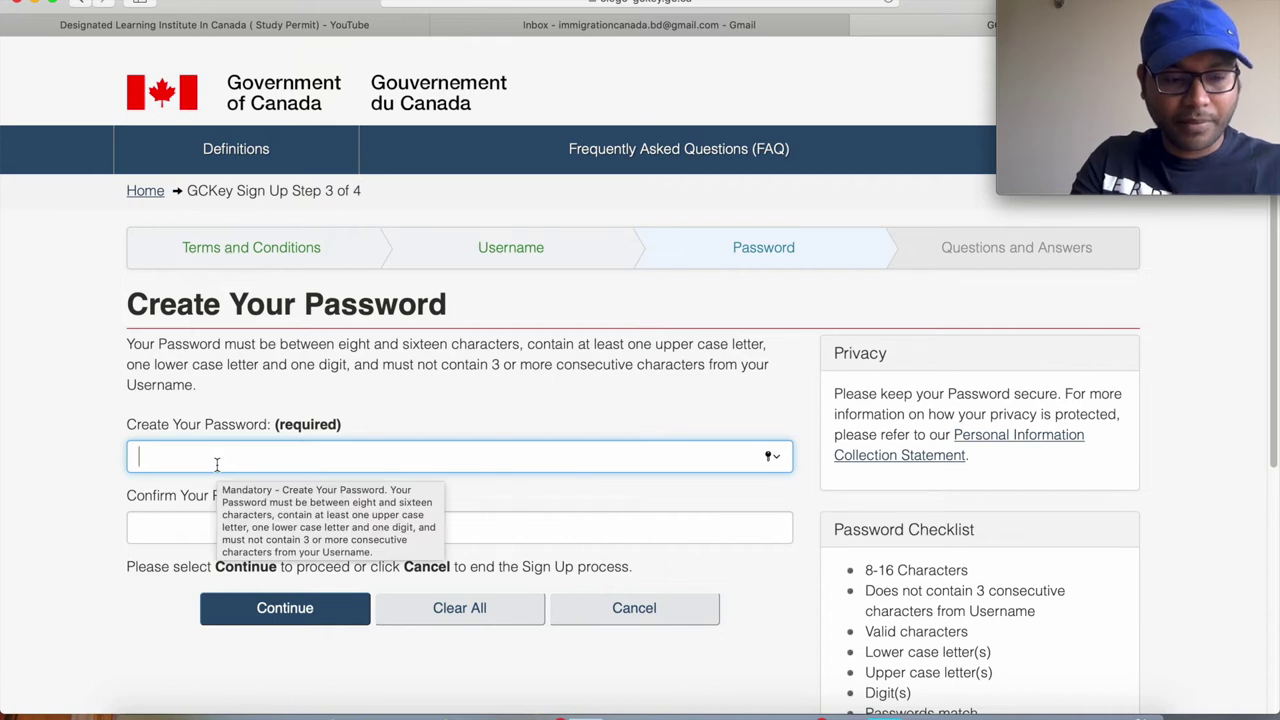
Type your own password, confirm it, and continue to recovery questions.
{"action": "type", "text": "•••••••"}
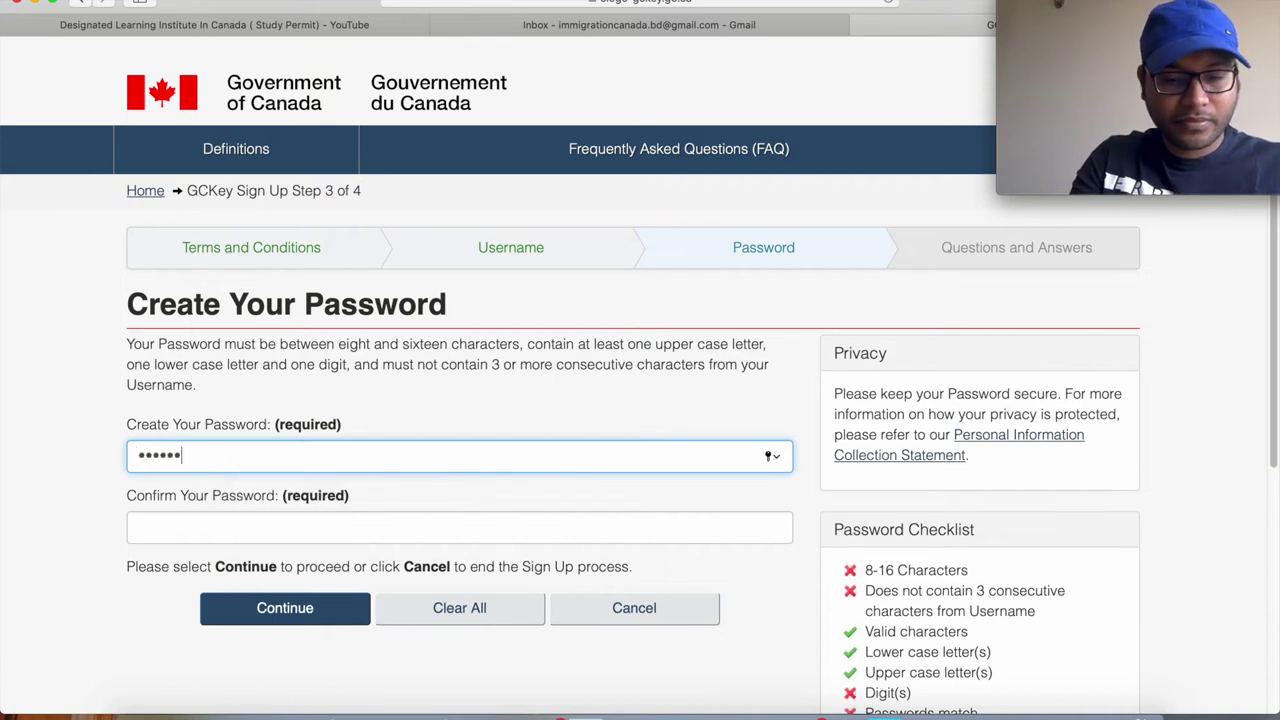
{"action": "type", "text": "•"}
{"action": "key", "text": "BackSpace"}
{"action": "key", "text": "BackSpace"}
{"action": "key", "text": "BackSpace"}
{"action": "key", "text": "BackSpace"}
{"action": "key", "text": "BackSpace"}
{"action": "key", "text": "BackSpace"}
{"action": "key", "text": "BackSpace"}
{"action": "key", "text": "BackSpace"}
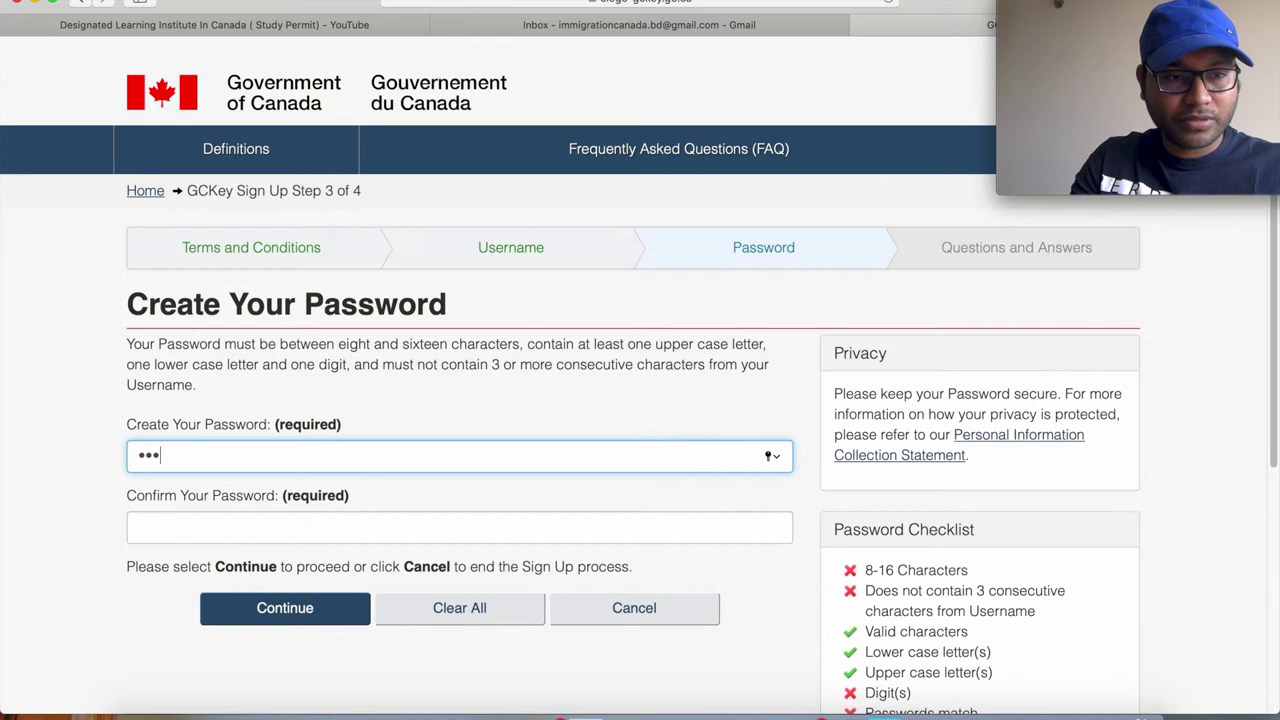
{"action": "type", "text": "•••"}
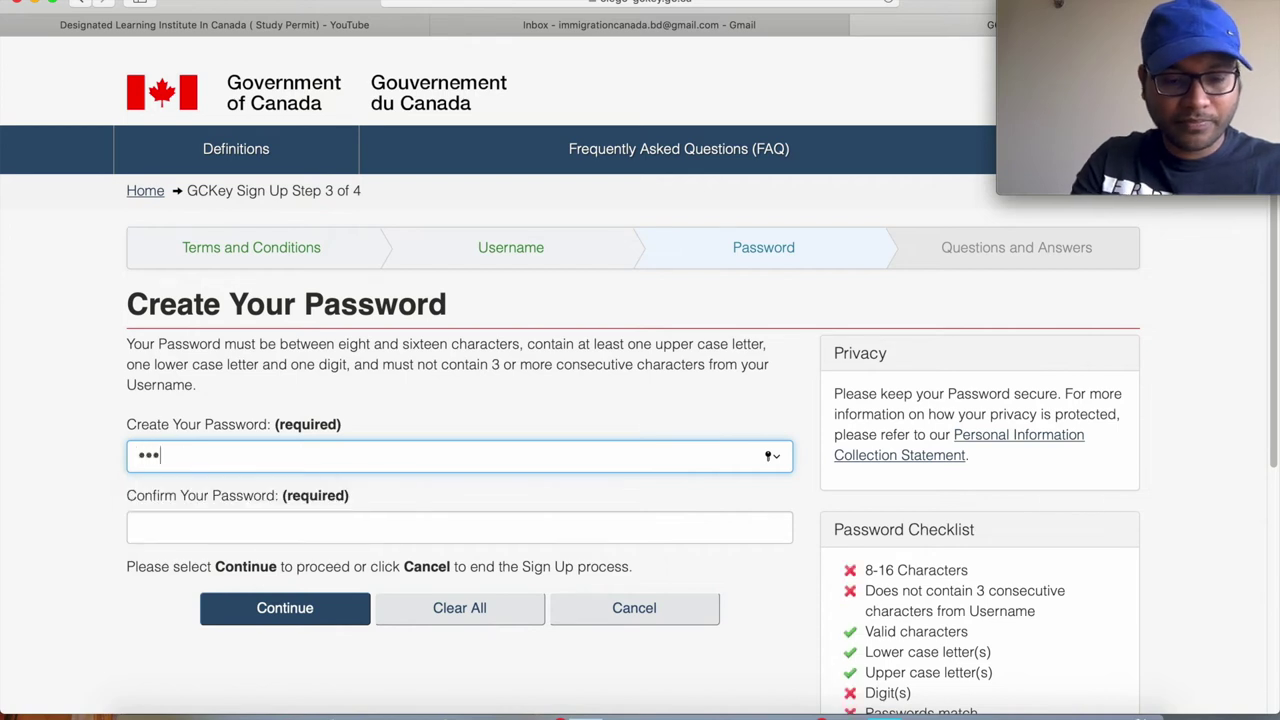
{"action": "type", "text": "•••••••••••"}
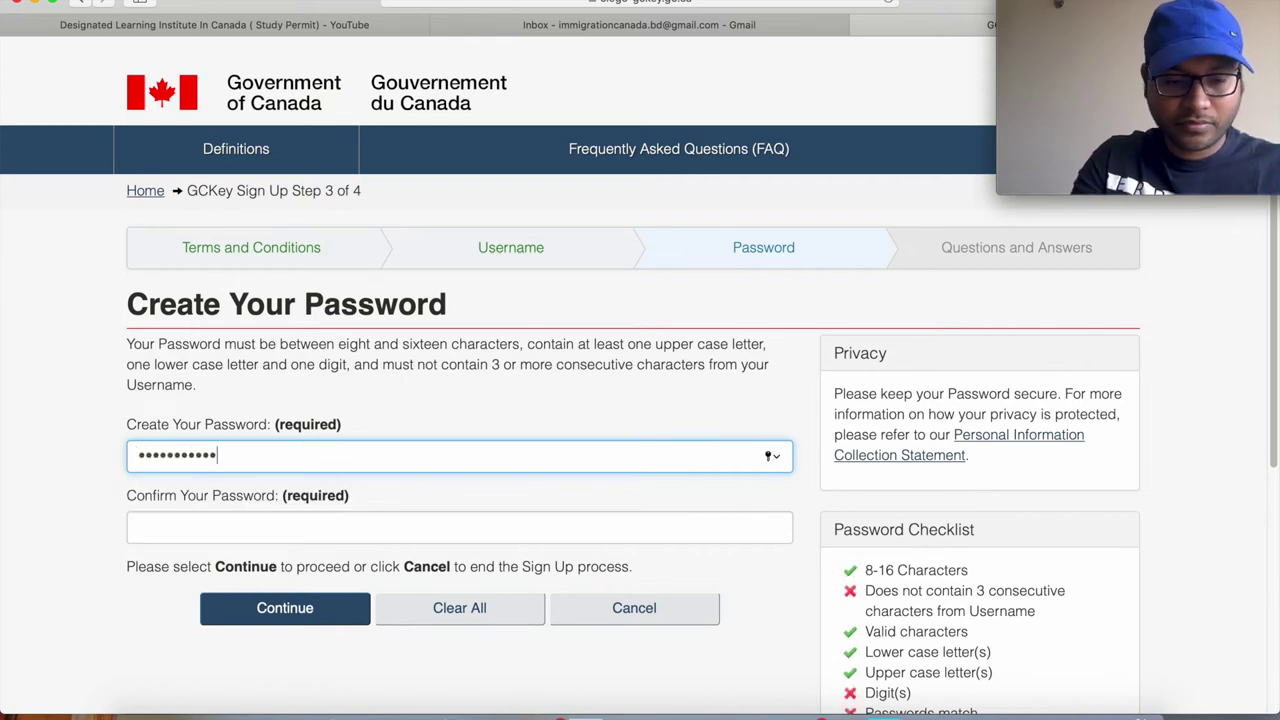
{"action": "key", "text": "Tab"}
{"action": "type", "text": "••••••••••"}
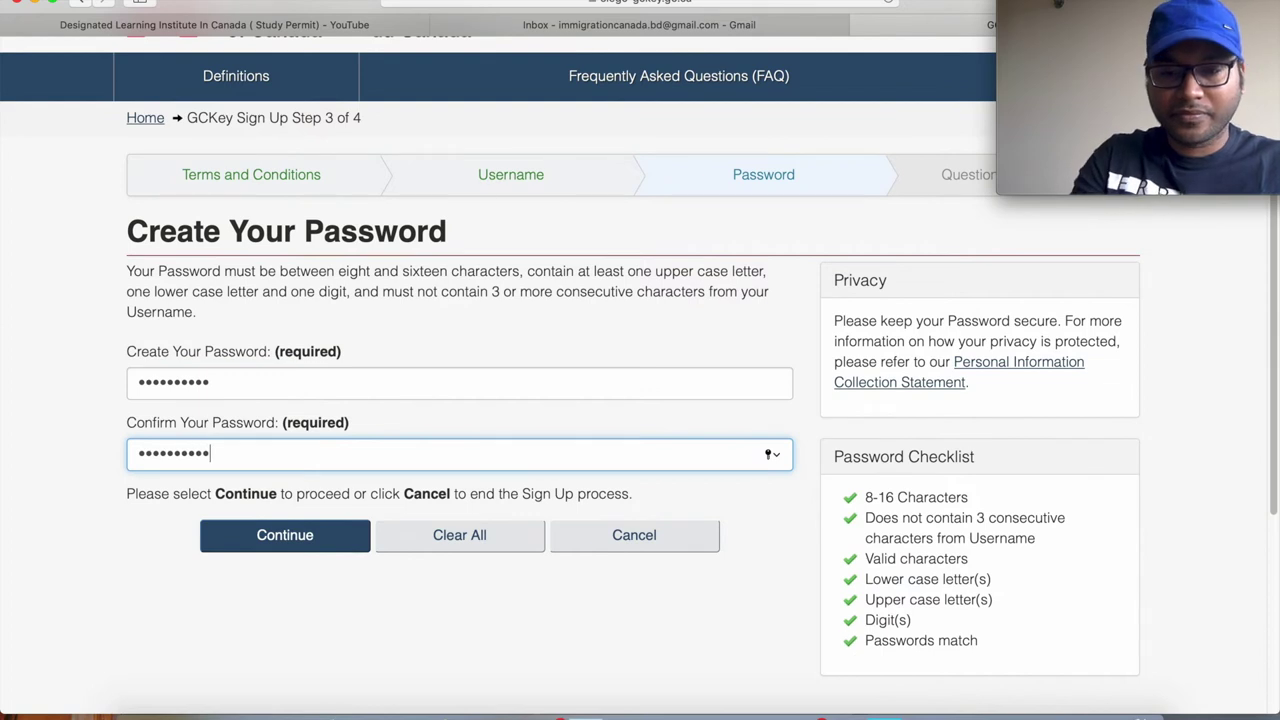
{"action": "scroll", "coordinate": [354, 492], "scroll_direction": "down", "scroll_amount": 2}
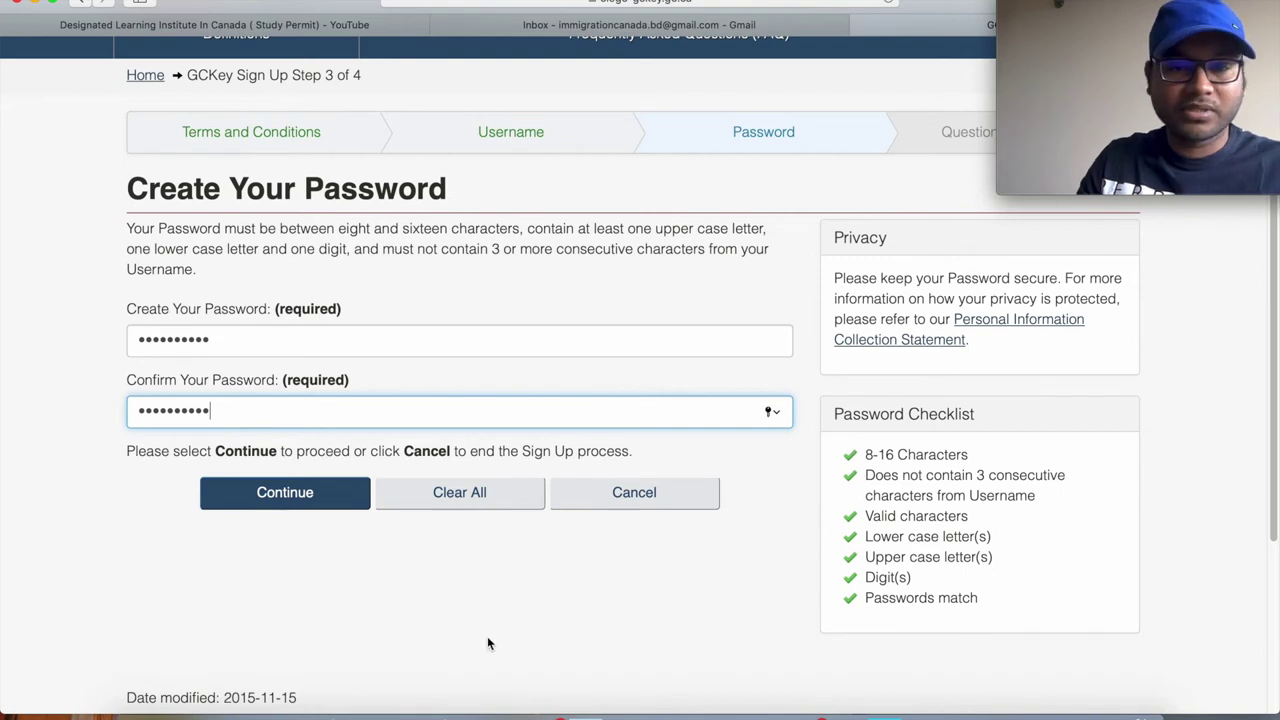
{"action": "left_click", "coordinate": [282, 494]}
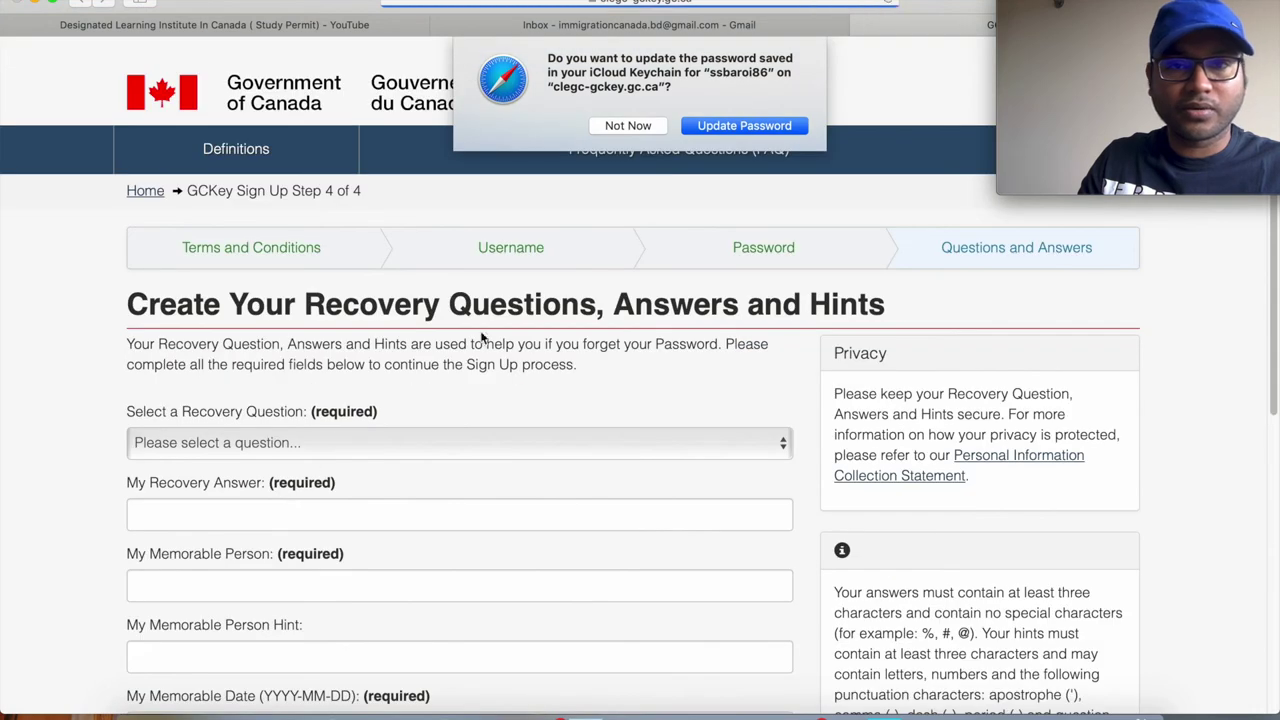
Choose 'What was my first pet's name?' as the recovery question and enter its answer.
{"action": "left_click", "coordinate": [628, 125]}
{"action": "scroll", "coordinate": [633, 385], "scroll_direction": "down", "scroll_amount": 2}
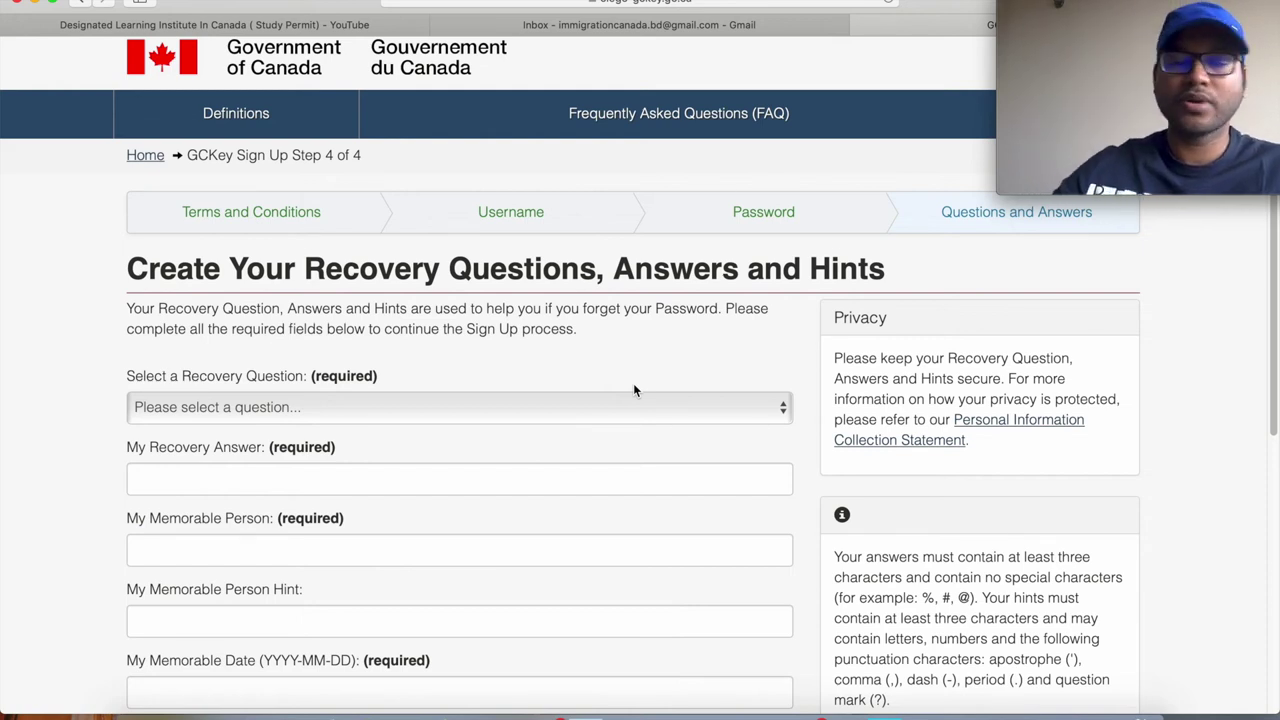
{"action": "scroll", "coordinate": [726, 432], "scroll_direction": "down", "scroll_amount": 1}
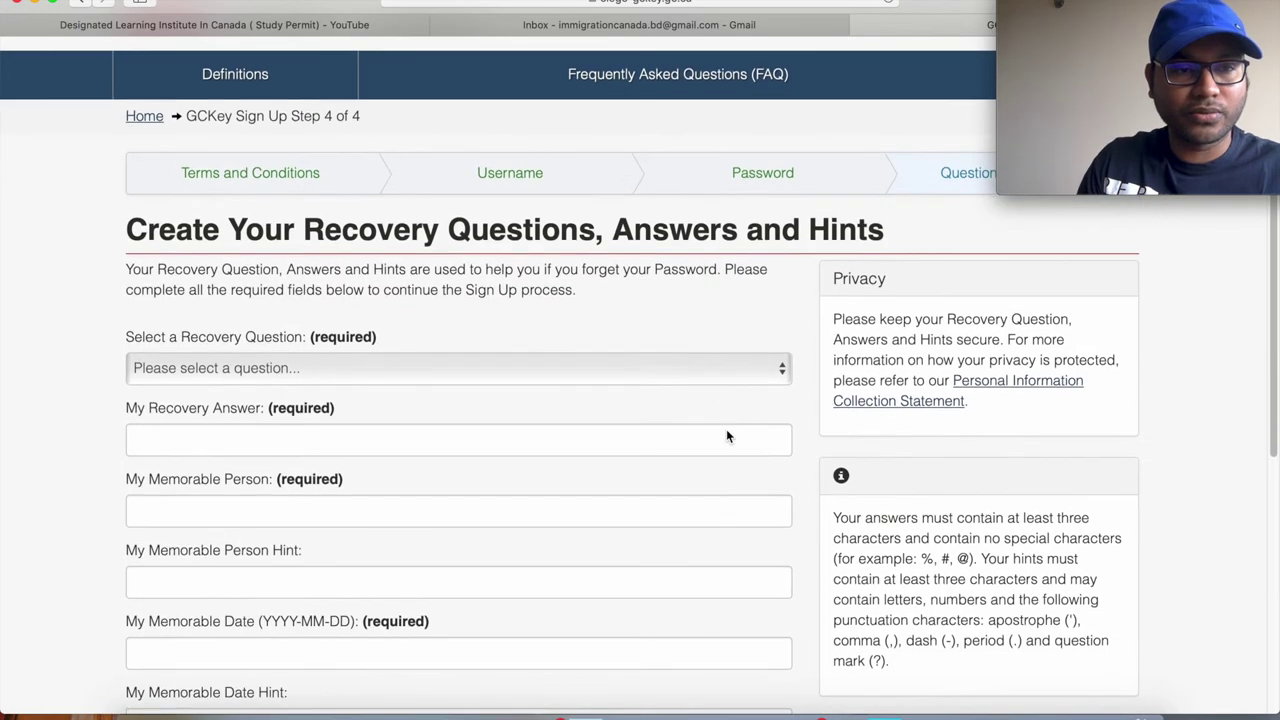
{"action": "left_click", "coordinate": [783, 369]}
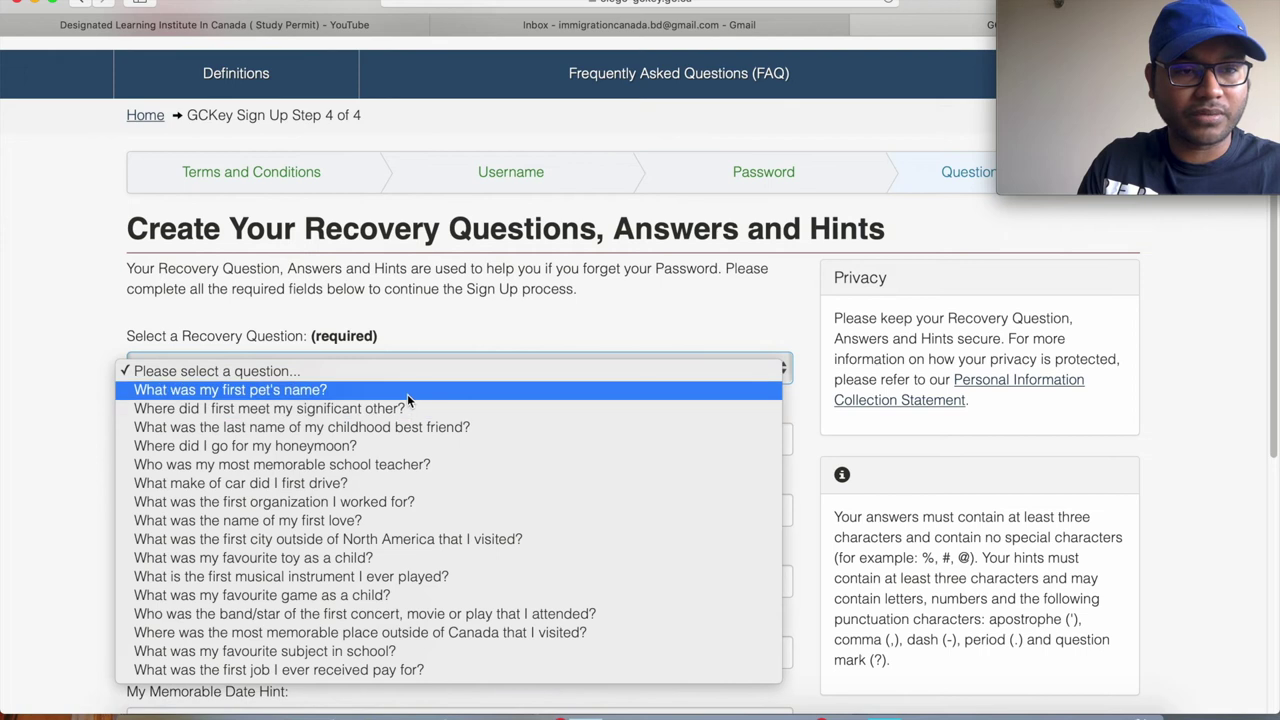
{"action": "left_click", "coordinate": [407, 391]}
{"action": "left_click", "coordinate": [237, 437]}
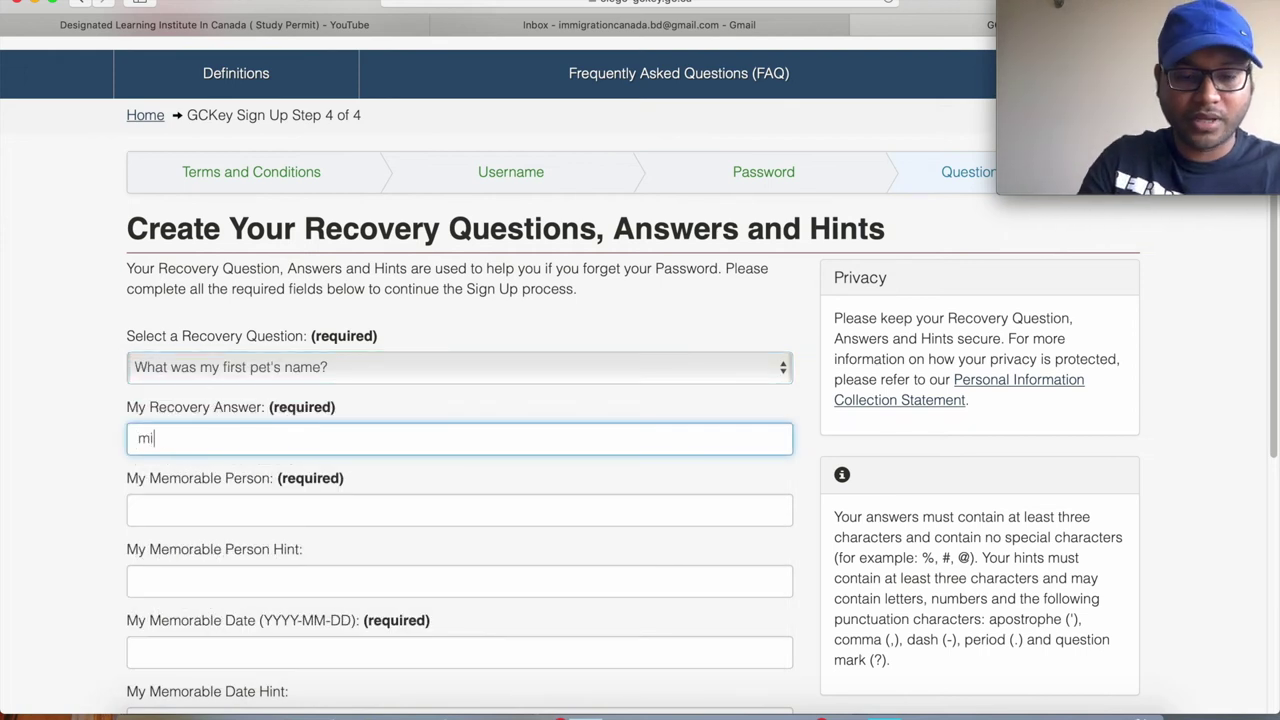
Enter the memorable person's name with the hint 'best friend'.
{"action": "left_click", "coordinate": [218, 514]}
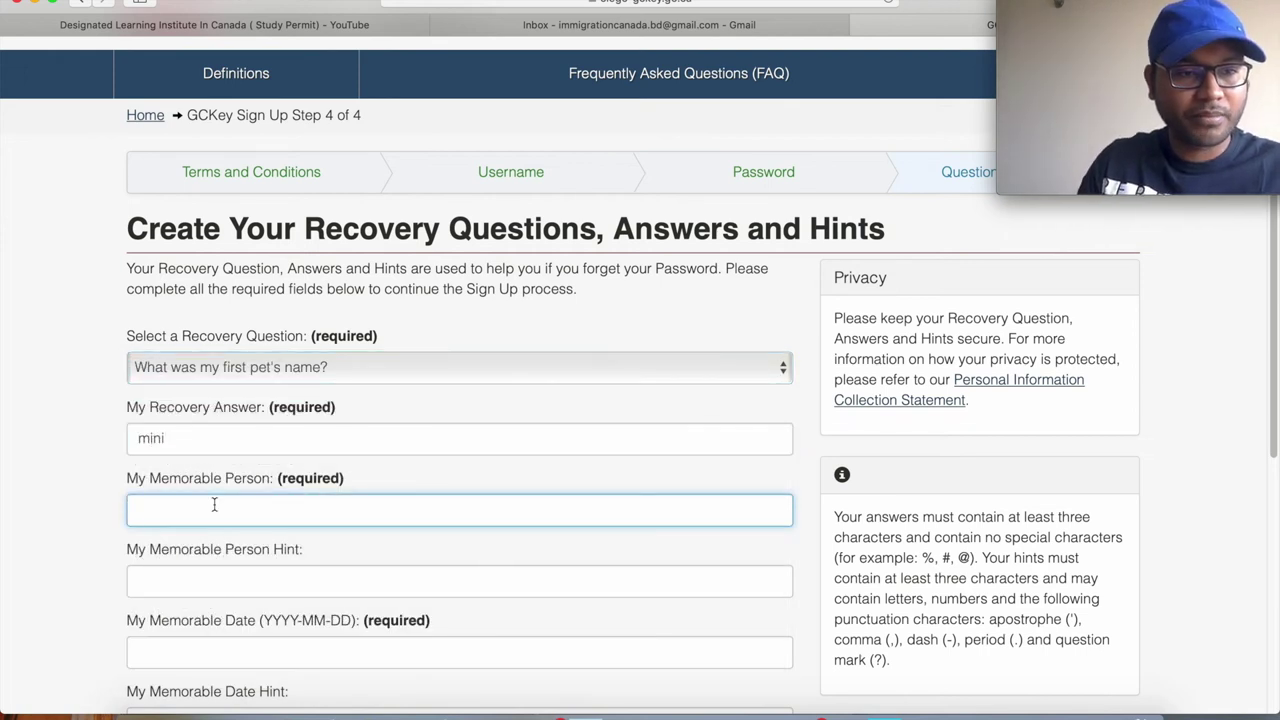
{"action": "scroll", "coordinate": [216, 508], "scroll_direction": "down", "scroll_amount": 3}
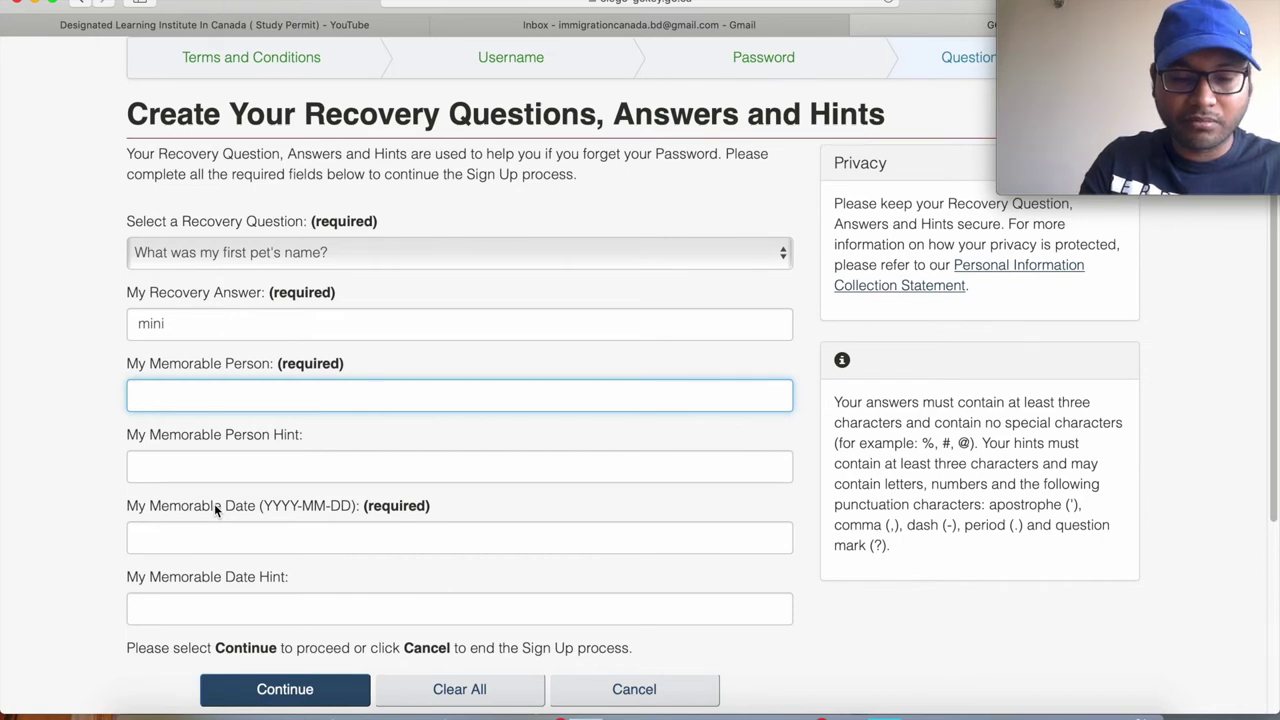
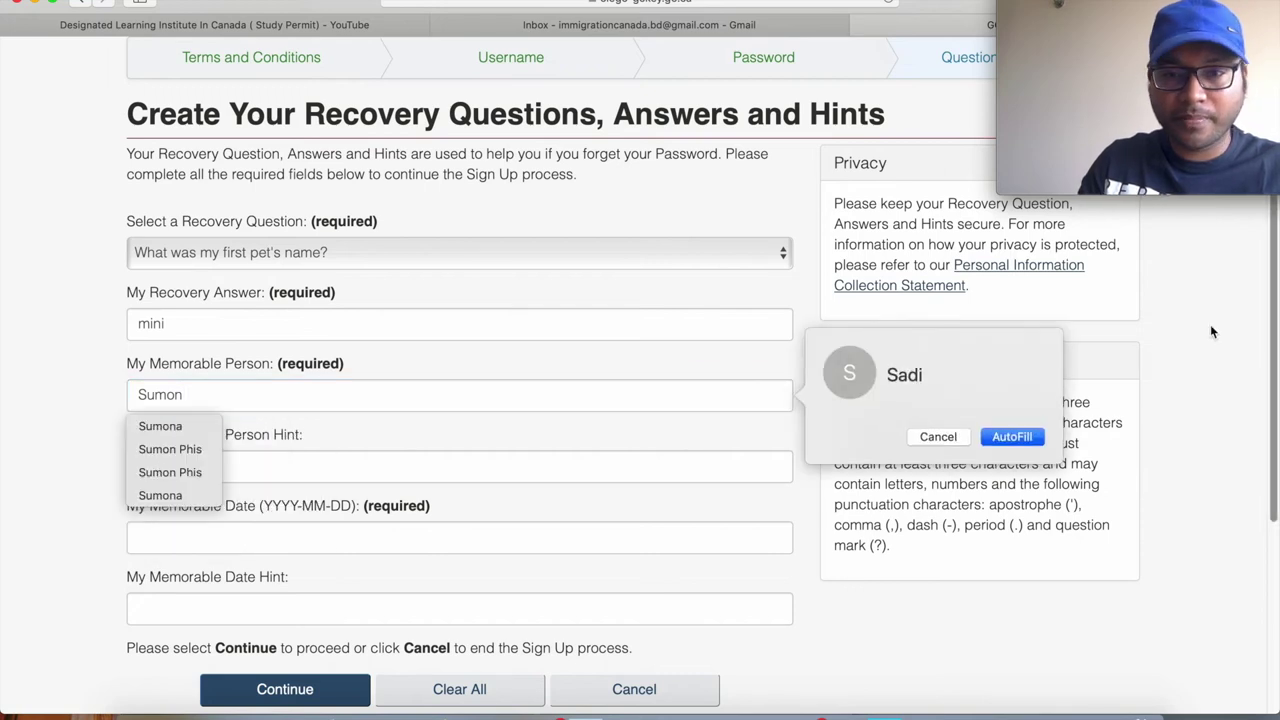
{"action": "left_click", "coordinate": [922, 440]}
{"action": "left_click", "coordinate": [260, 470]}
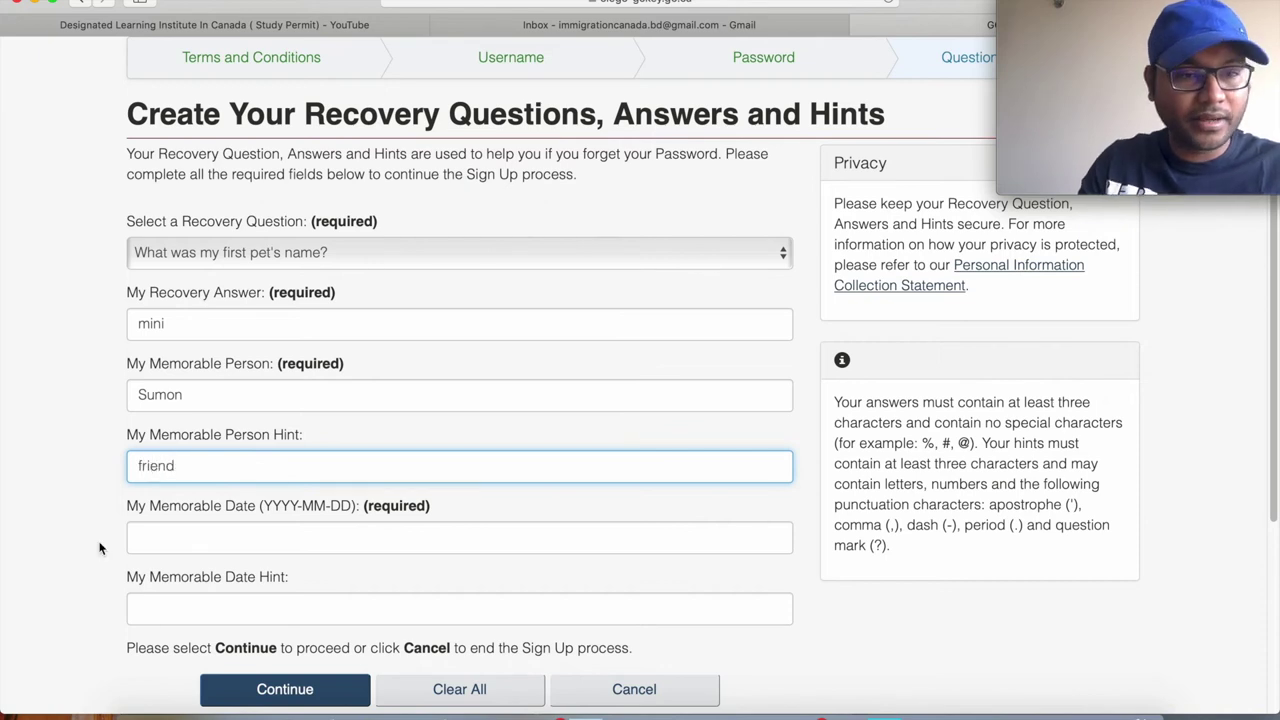
{"action": "scroll", "coordinate": [94, 506], "scroll_direction": "down", "scroll_amount": 2}
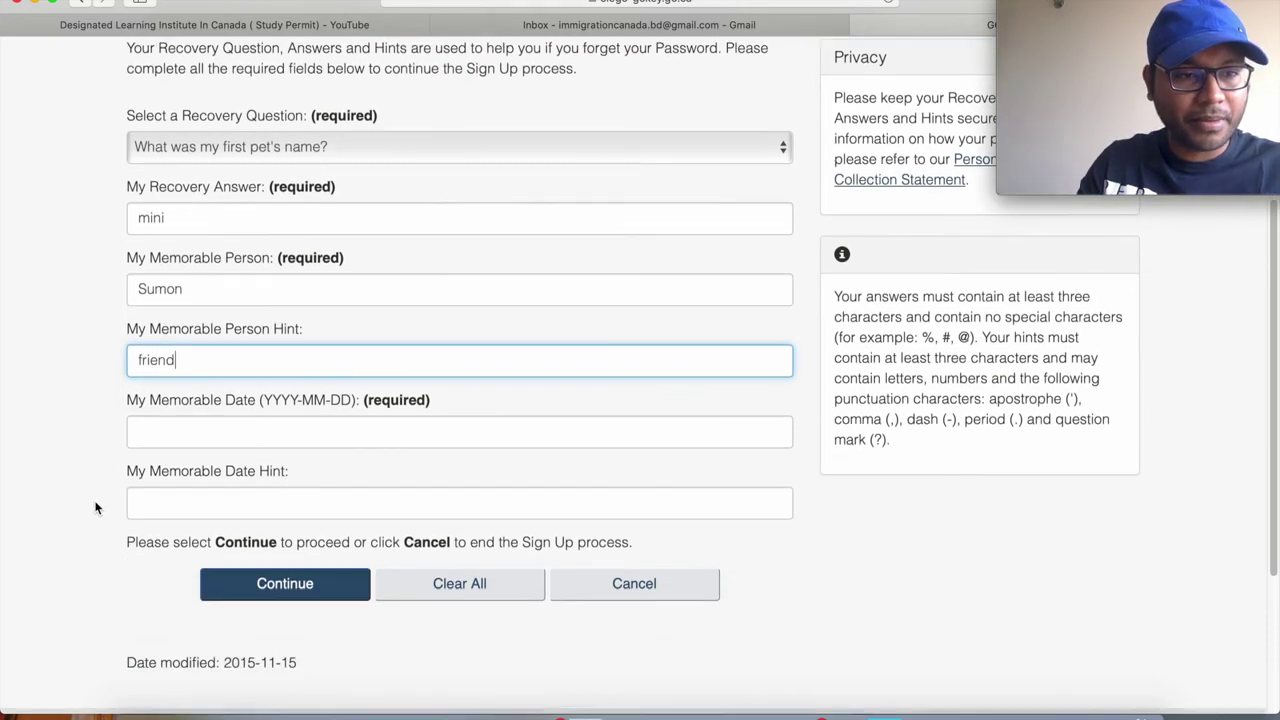
{"action": "left_click", "coordinate": [134, 352]}
{"action": "type", "text": "best"}
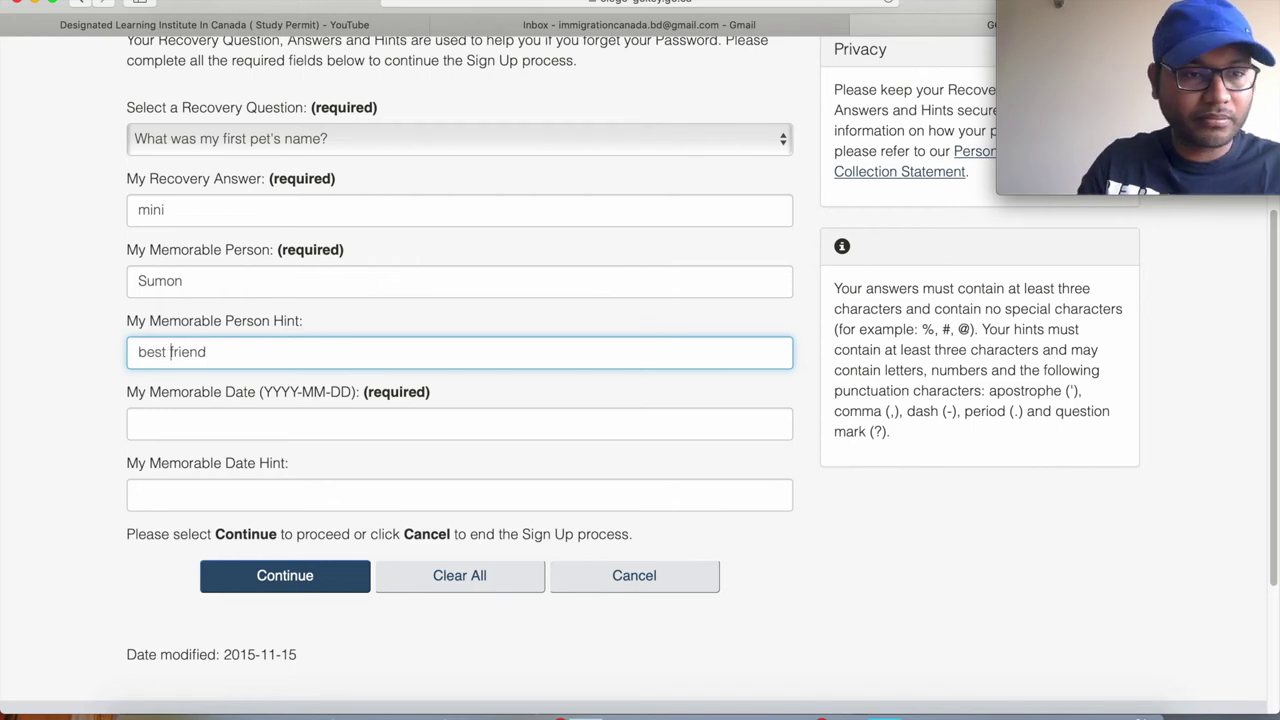
Enter the memorable date and its hint, then submit to complete GCKey sign-up.
{"action": "left_click", "coordinate": [163, 421]}
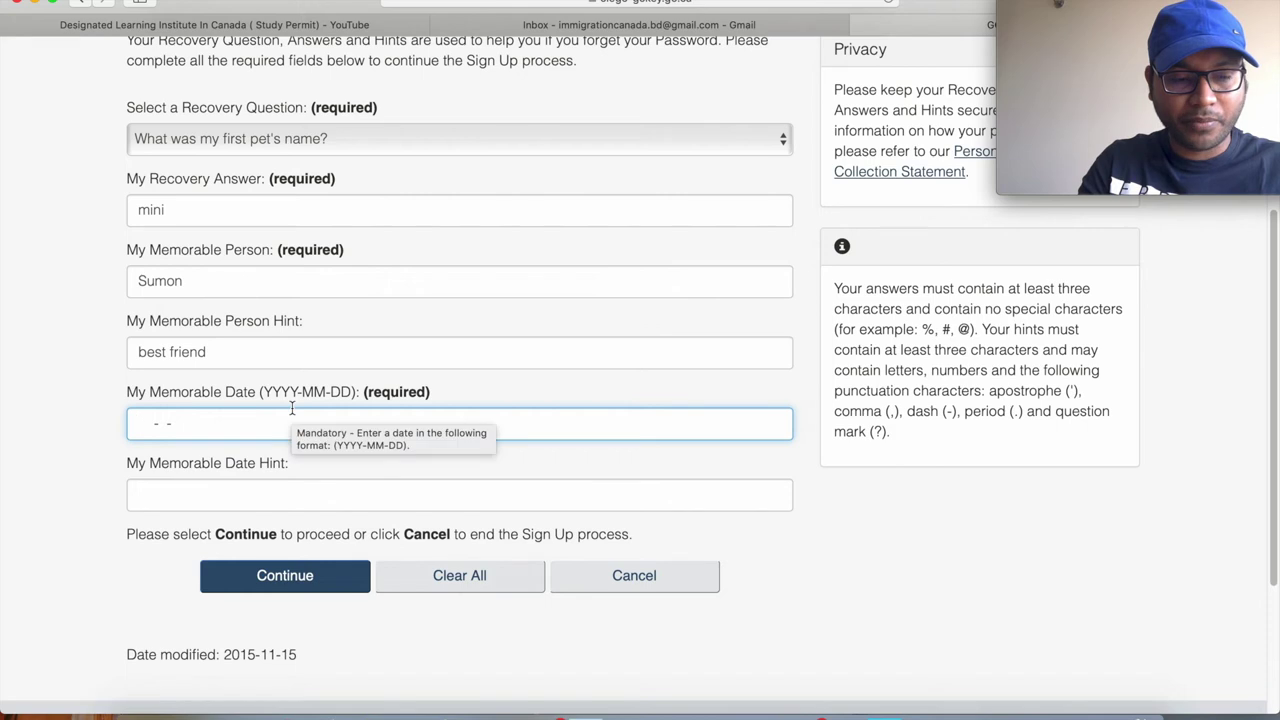
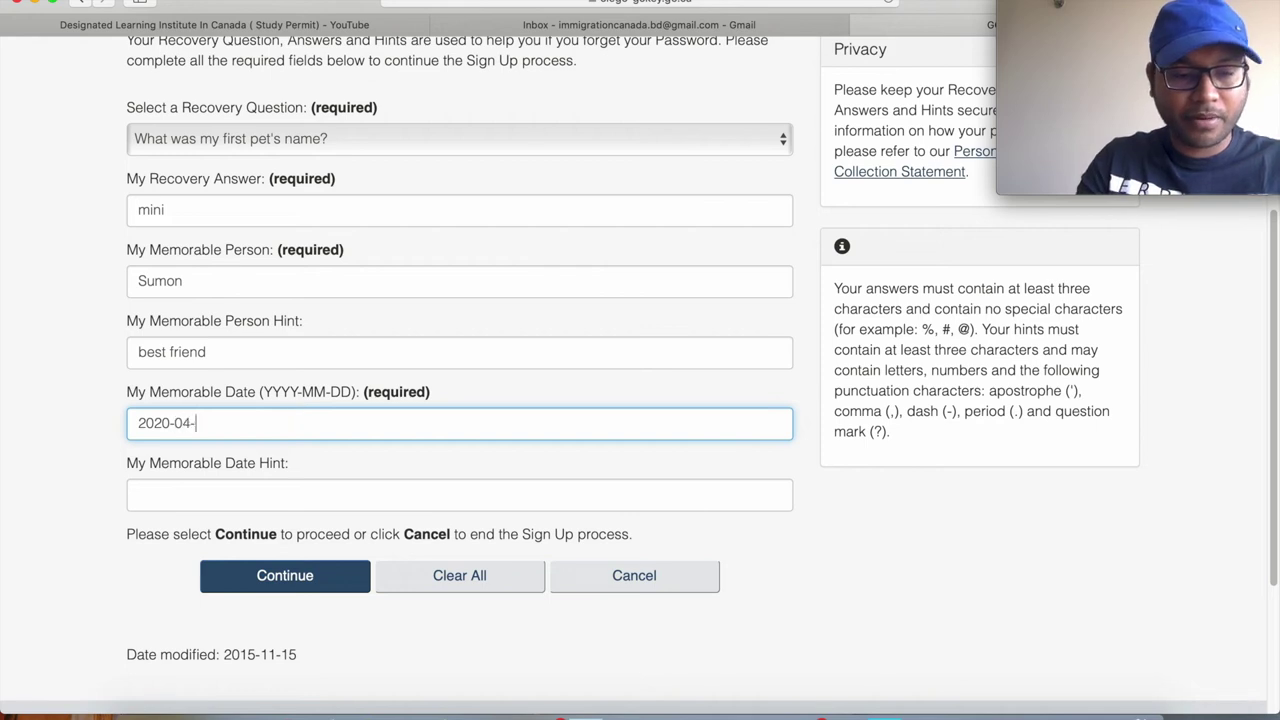
{"action": "left_click", "coordinate": [209, 490]}
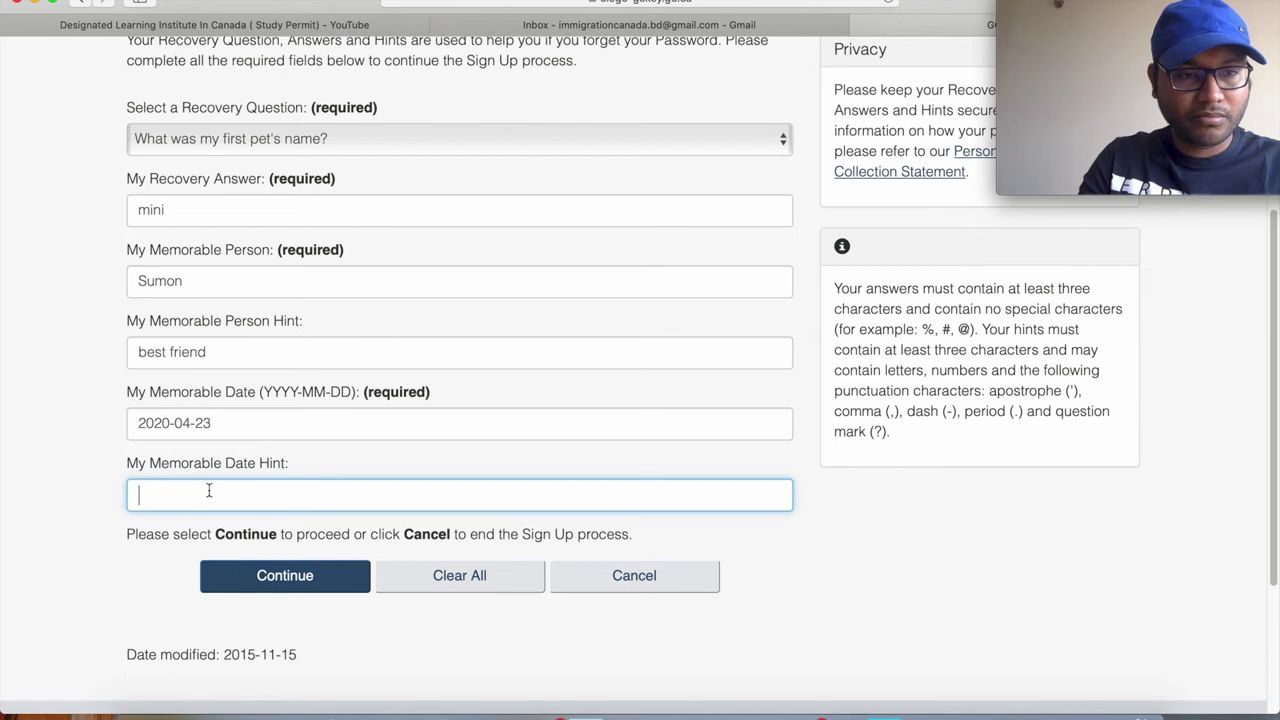
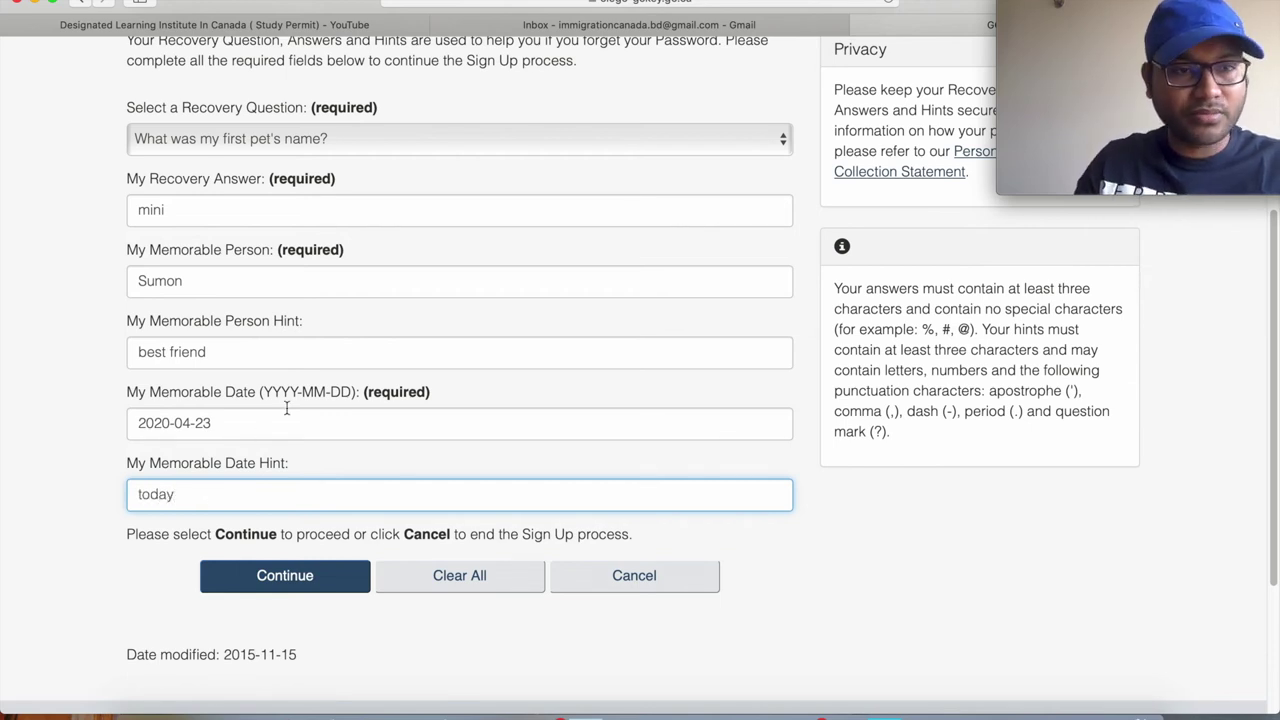
{"action": "scroll", "coordinate": [286, 407], "scroll_direction": "up", "scroll_amount": 1}
{"action": "scroll", "coordinate": [270, 440], "scroll_direction": "down", "scroll_amount": 2}
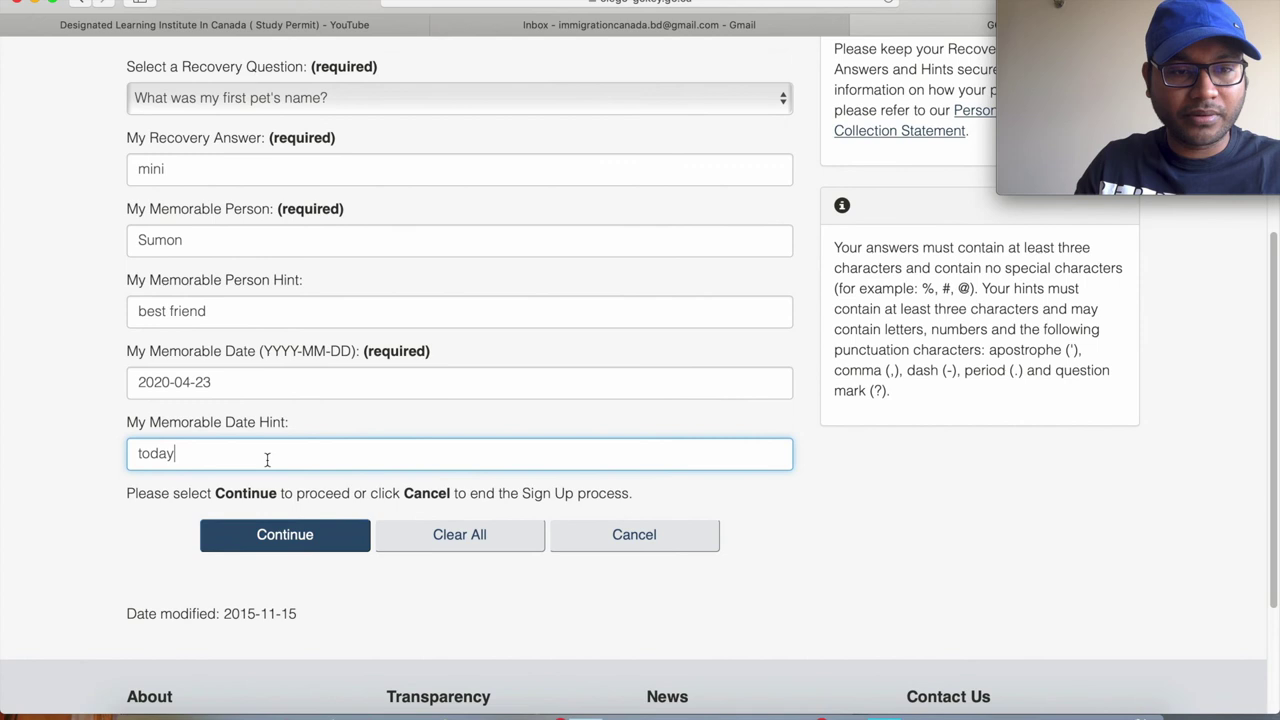
{"action": "left_click", "coordinate": [283, 548]}
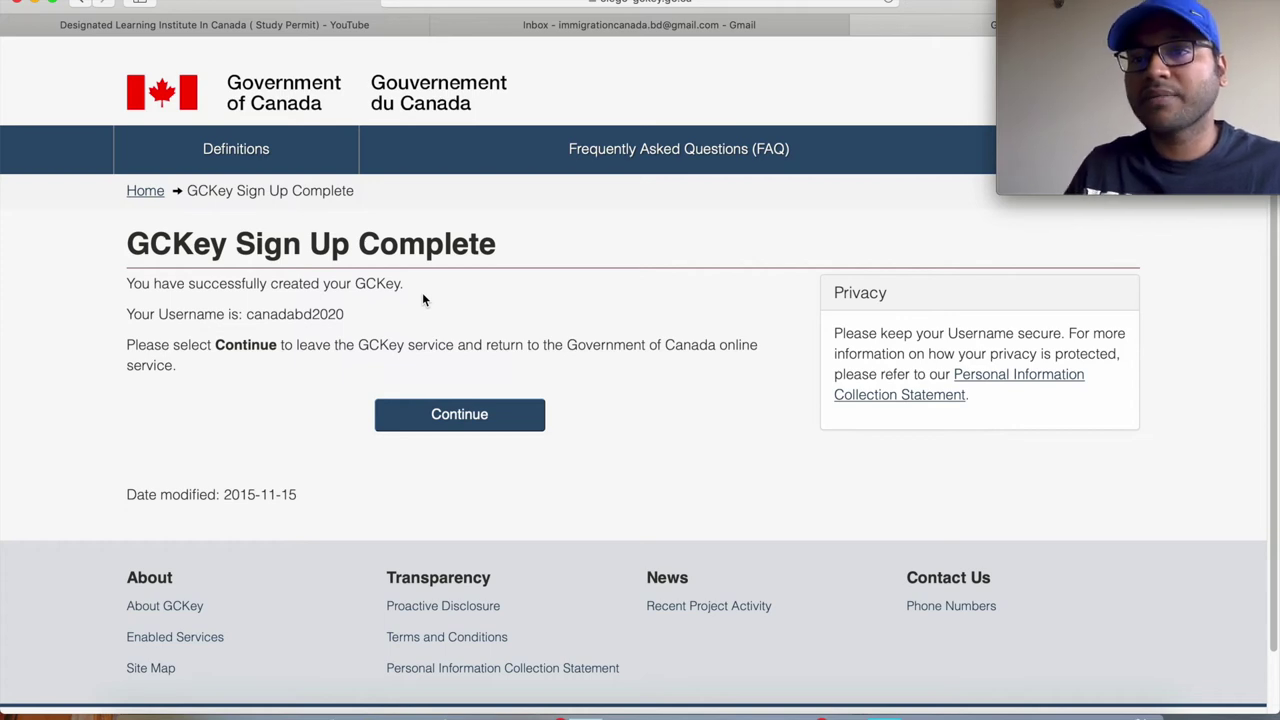
Continue from GCKey to IRCC and accept its Terms and Conditions.
{"action": "left_click", "coordinate": [471, 415]}
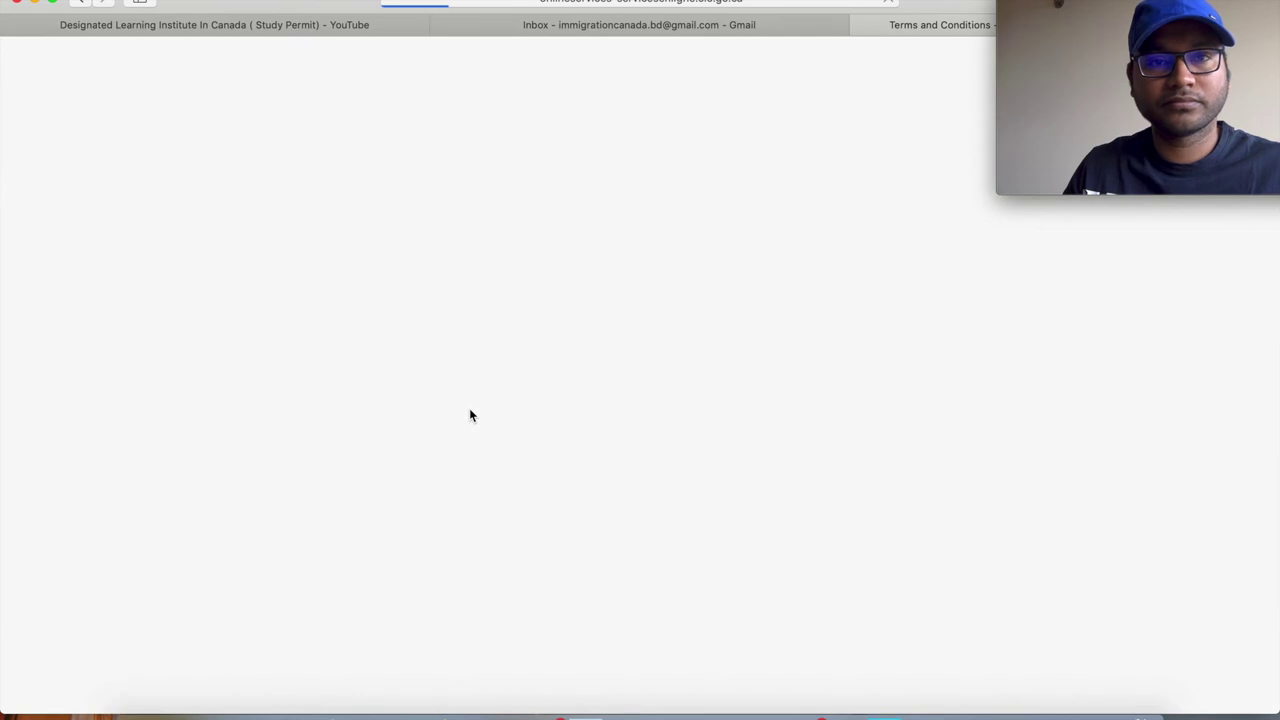
{"action": "scroll", "coordinate": [469, 408], "scroll_direction": "down", "scroll_amount": 1}
{"action": "scroll", "coordinate": [469, 408], "scroll_direction": "up", "scroll_amount": 1}
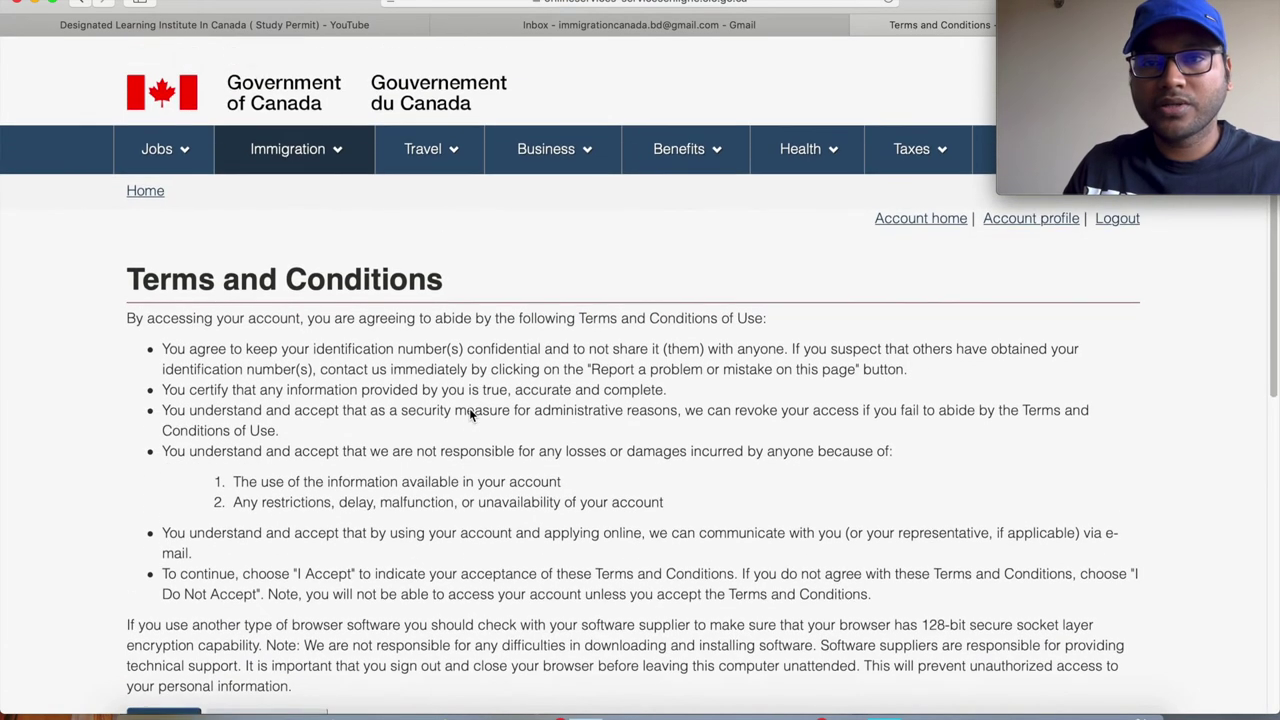
{"action": "scroll", "coordinate": [800, 320], "scroll_direction": "down", "scroll_amount": 1}
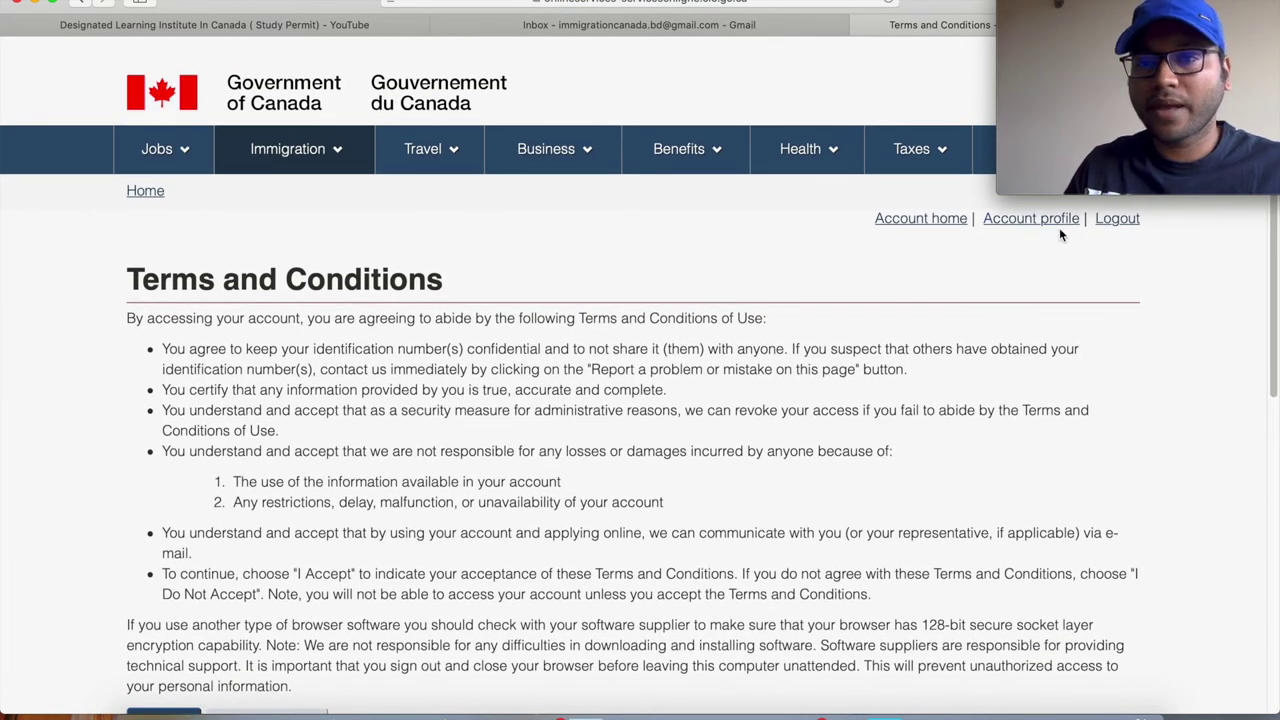
{"action": "scroll", "coordinate": [625, 289], "scroll_direction": "down", "scroll_amount": 3}
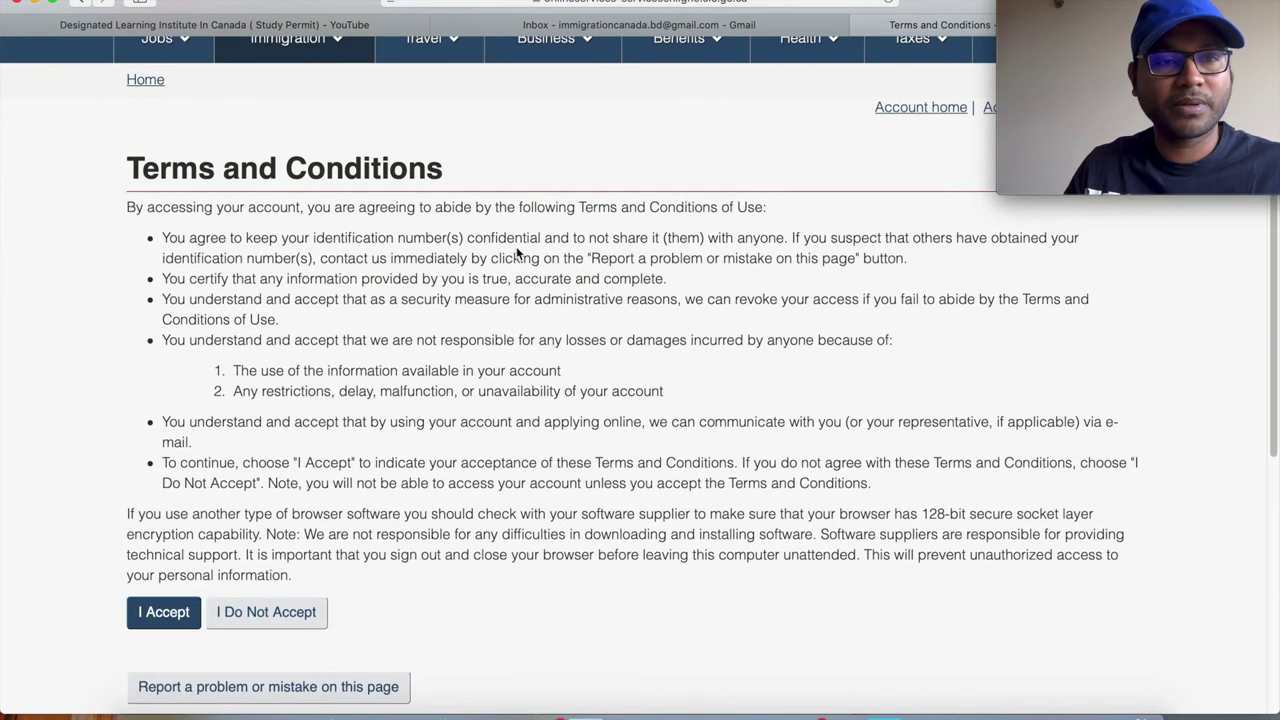
{"action": "scroll", "coordinate": [336, 418], "scroll_direction": "down", "scroll_amount": 2}
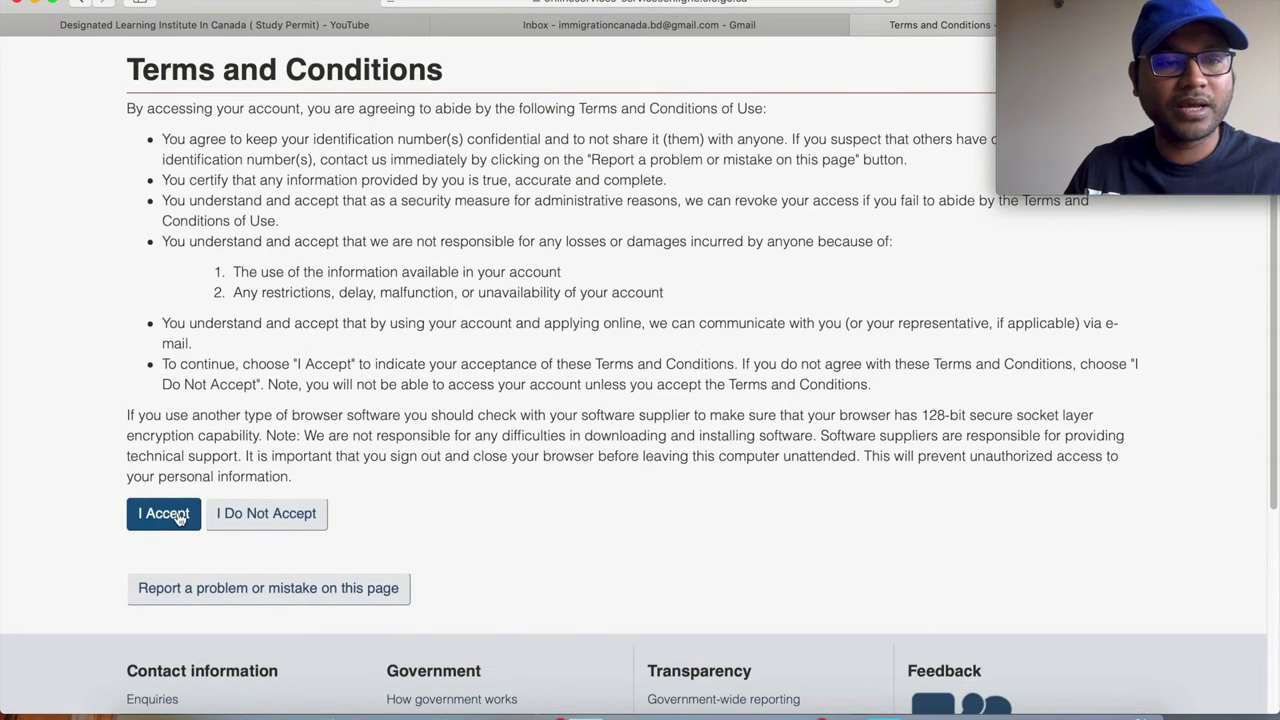
{"action": "scroll", "coordinate": [372, 318], "scroll_direction": "up", "scroll_amount": 1}
{"action": "left_click", "coordinate": [169, 555]}
{"action": "scroll", "coordinate": [319, 521], "scroll_direction": "down", "scroll_amount": 3}
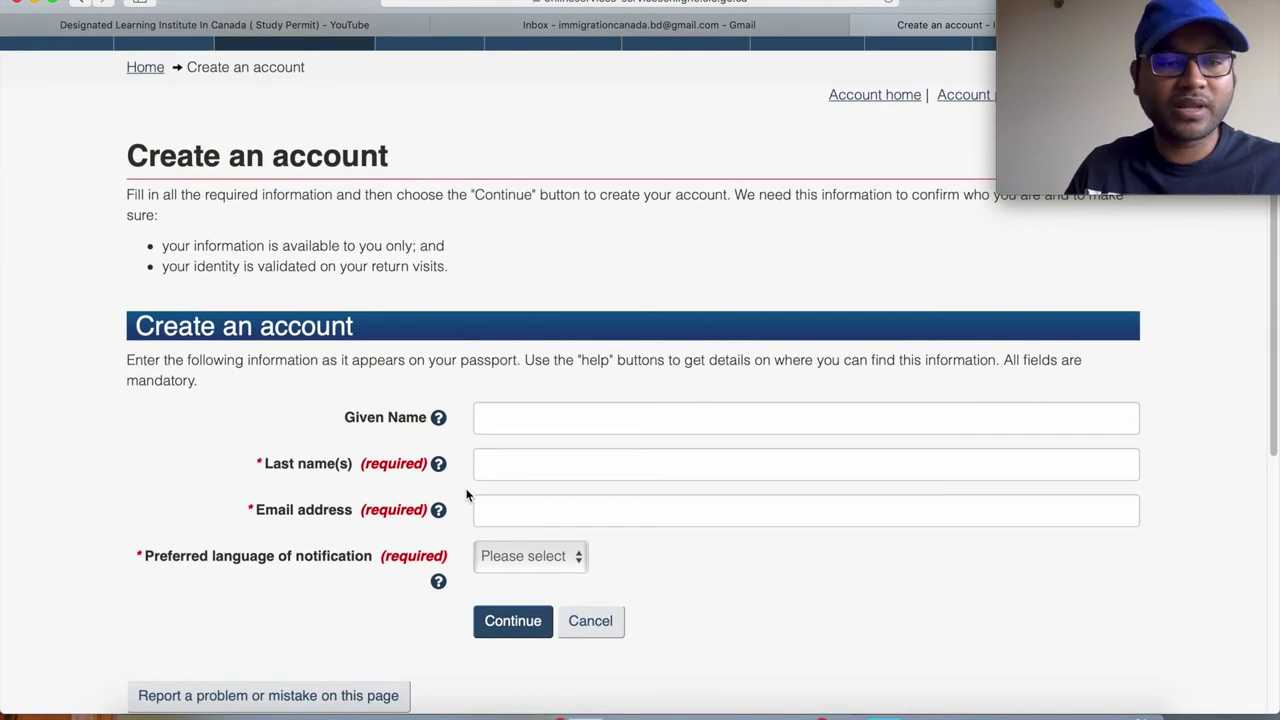
Enter the given name and last name as shown on the passport.
{"action": "scroll", "coordinate": [688, 541], "scroll_direction": "down", "scroll_amount": 3}
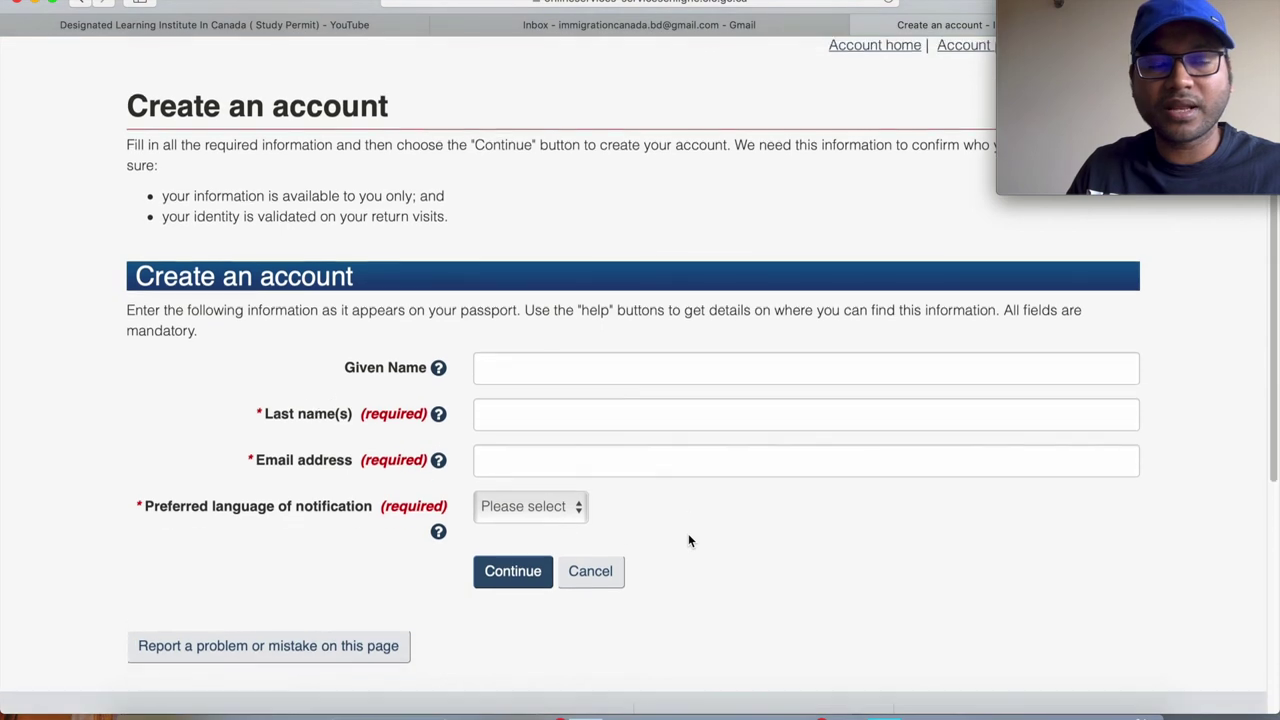
{"action": "scroll", "coordinate": [688, 541], "scroll_direction": "up", "scroll_amount": 2}
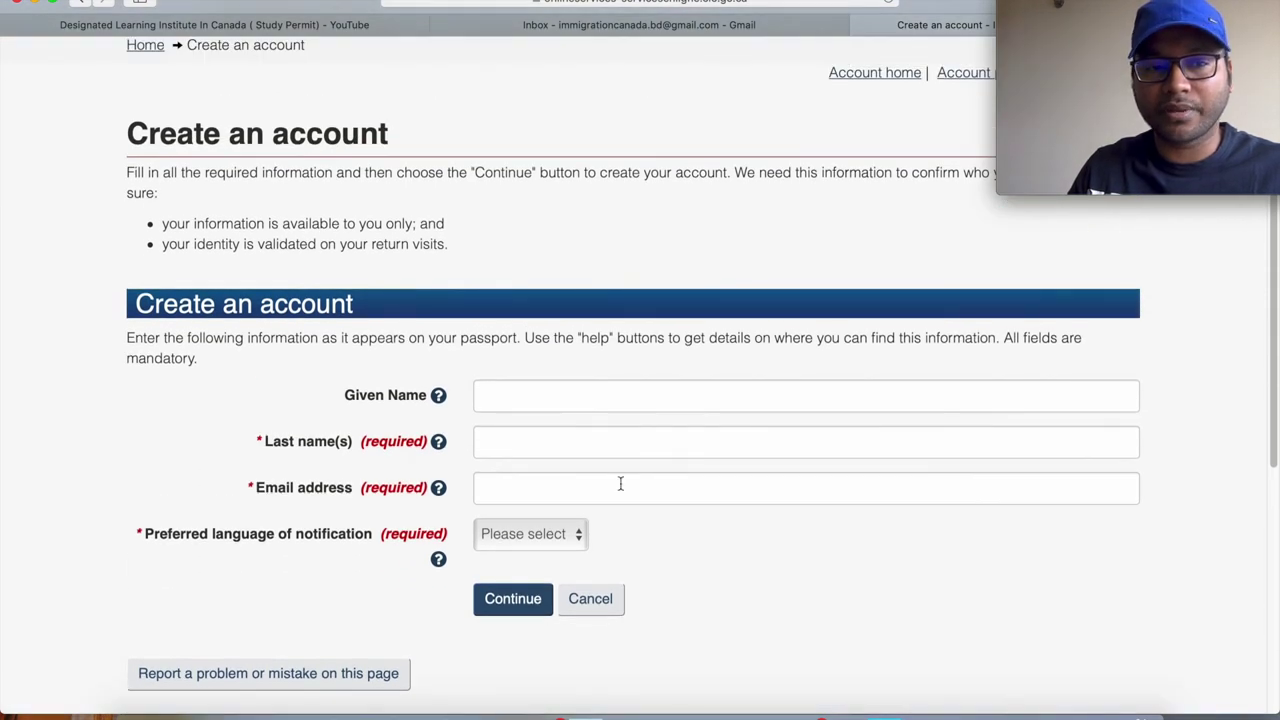
{"action": "left_click", "coordinate": [527, 402]}
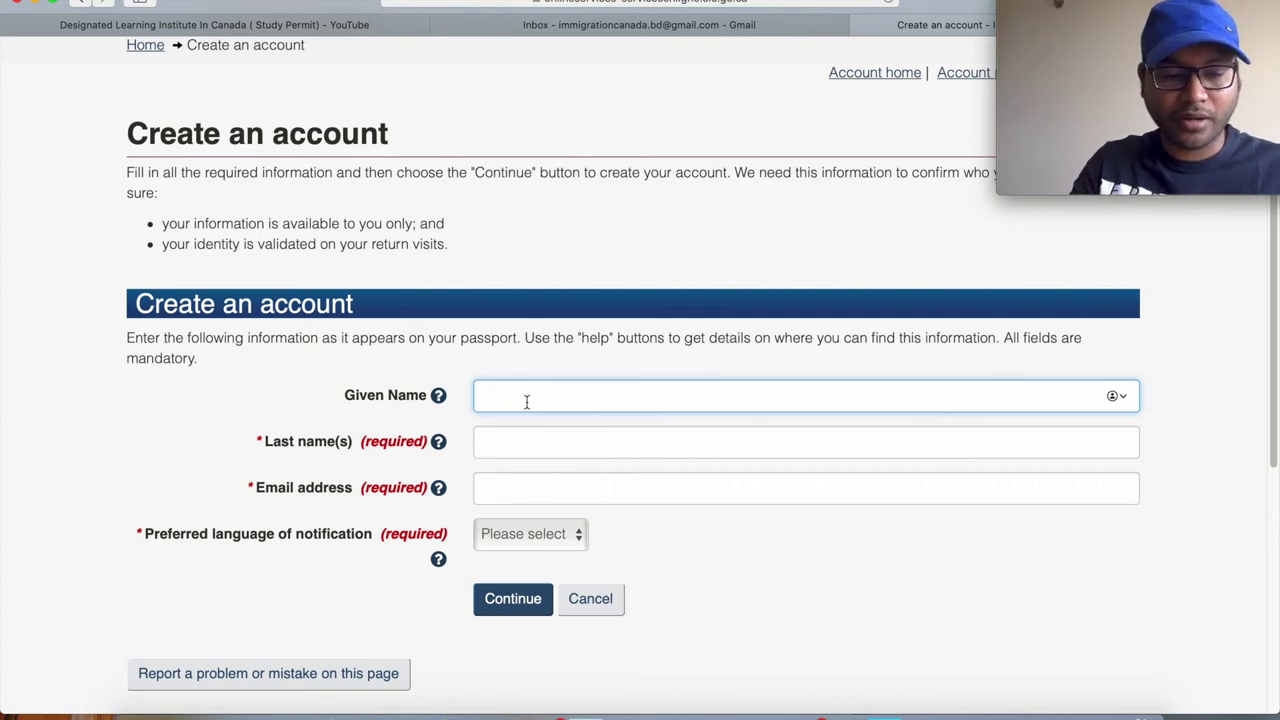
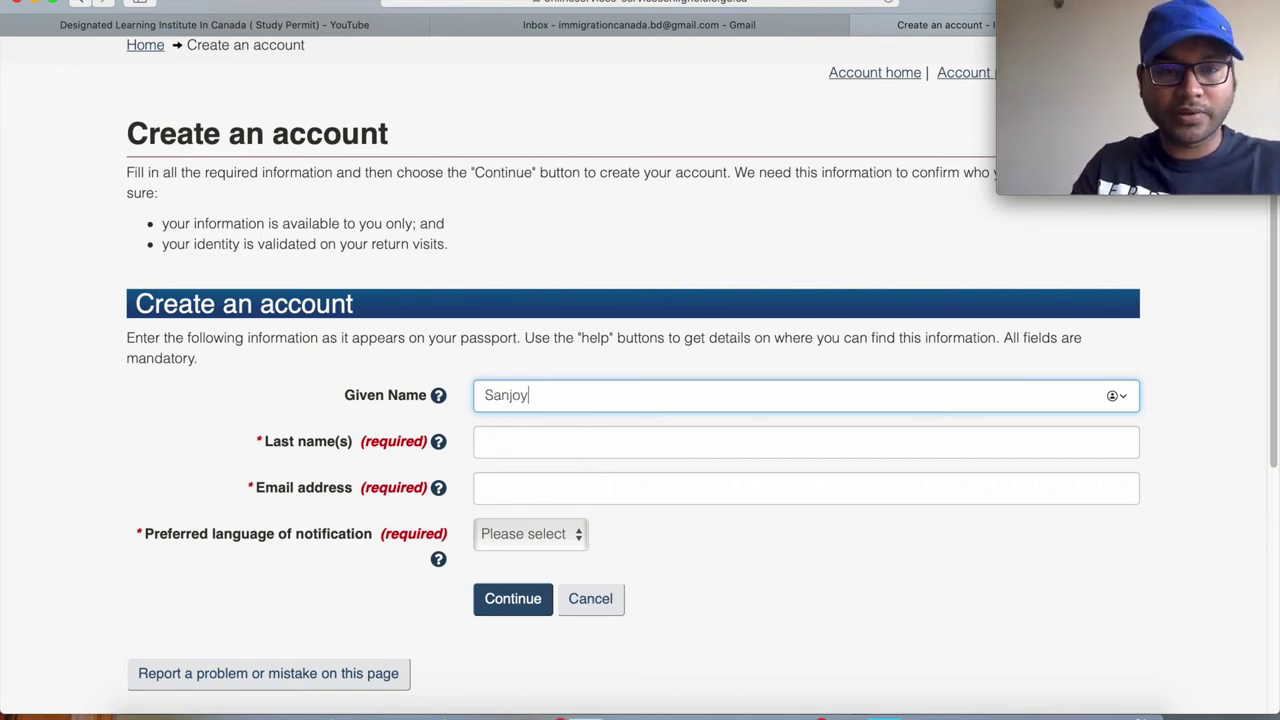
{"action": "left_click", "coordinate": [512, 445]}
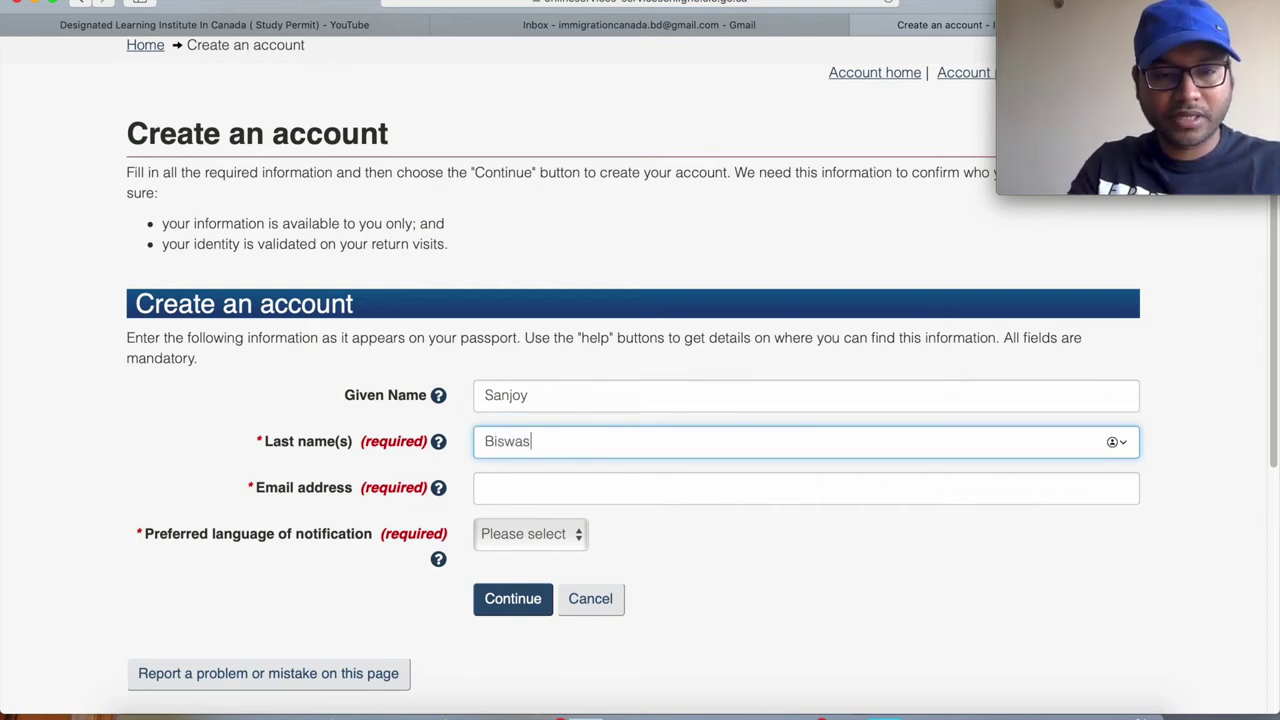
Paste and correct the e-mail address, choose English notifications, and submit the form.
{"action": "left_click", "coordinate": [723, 486]}
{"action": "key", "text": "super+v"}
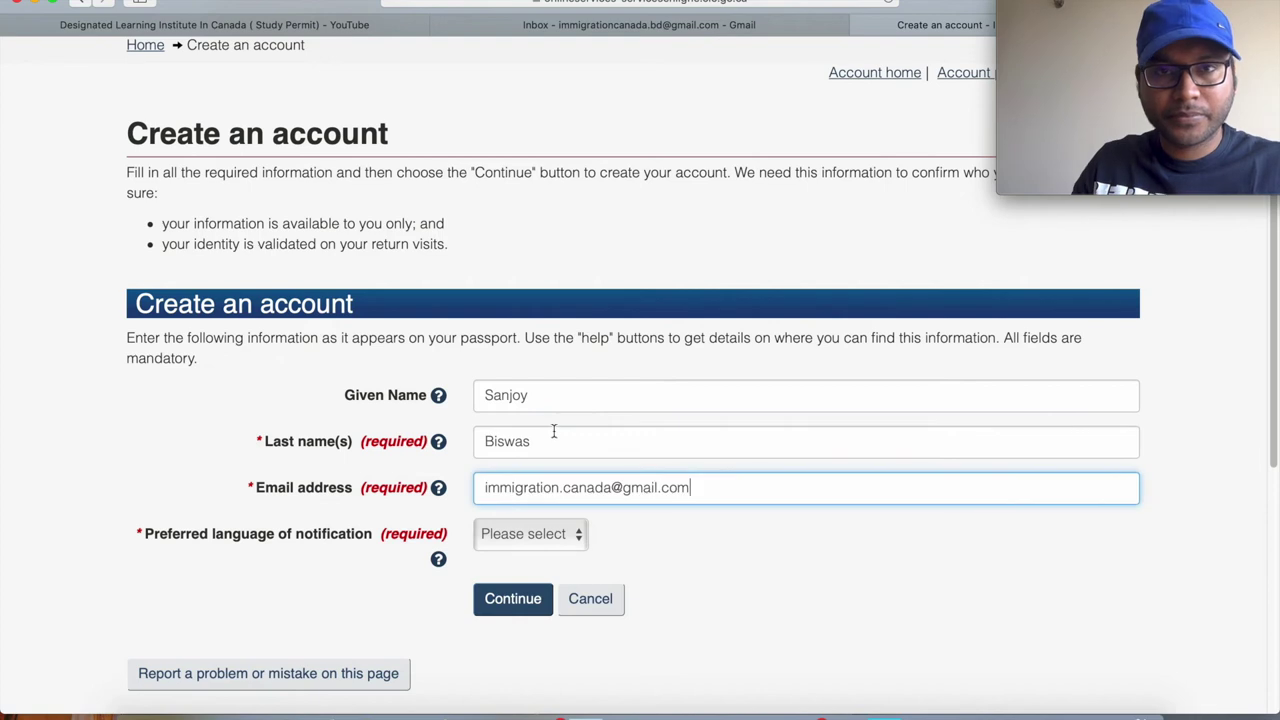
{"action": "left_click", "coordinate": [567, 487]}
{"action": "key", "text": "BackSpace"}
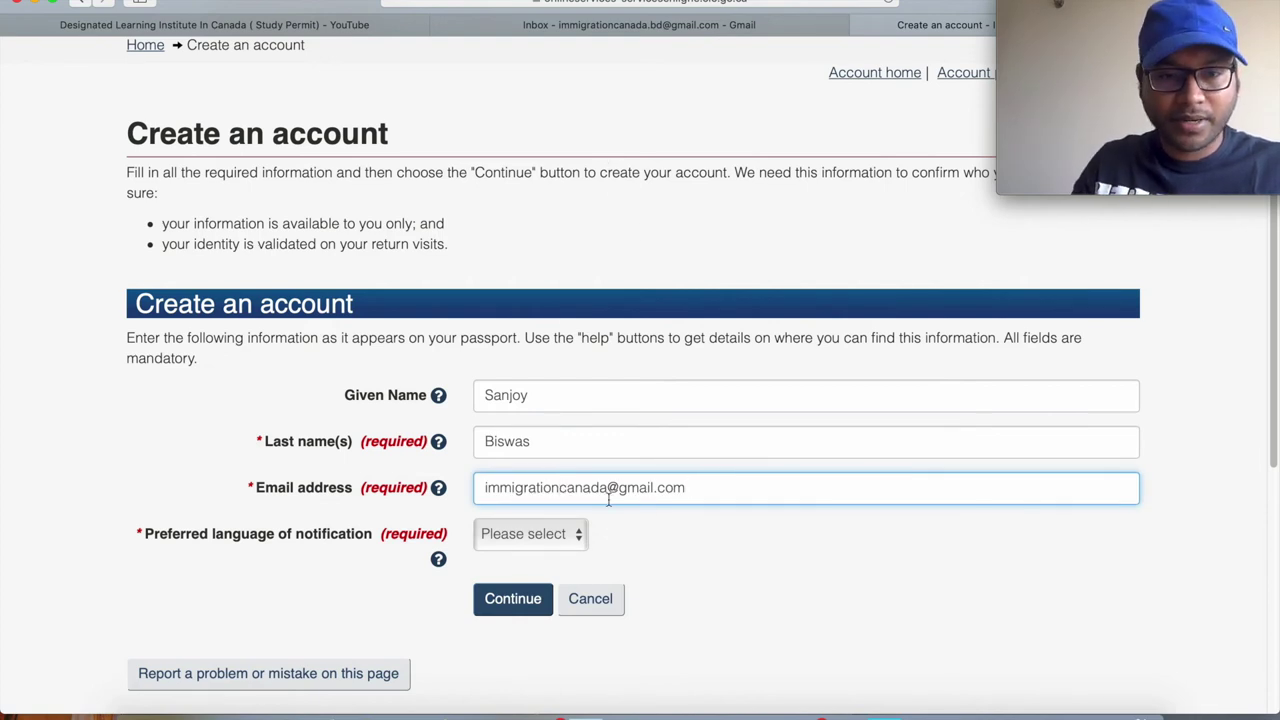
{"action": "left_click", "coordinate": [578, 538]}
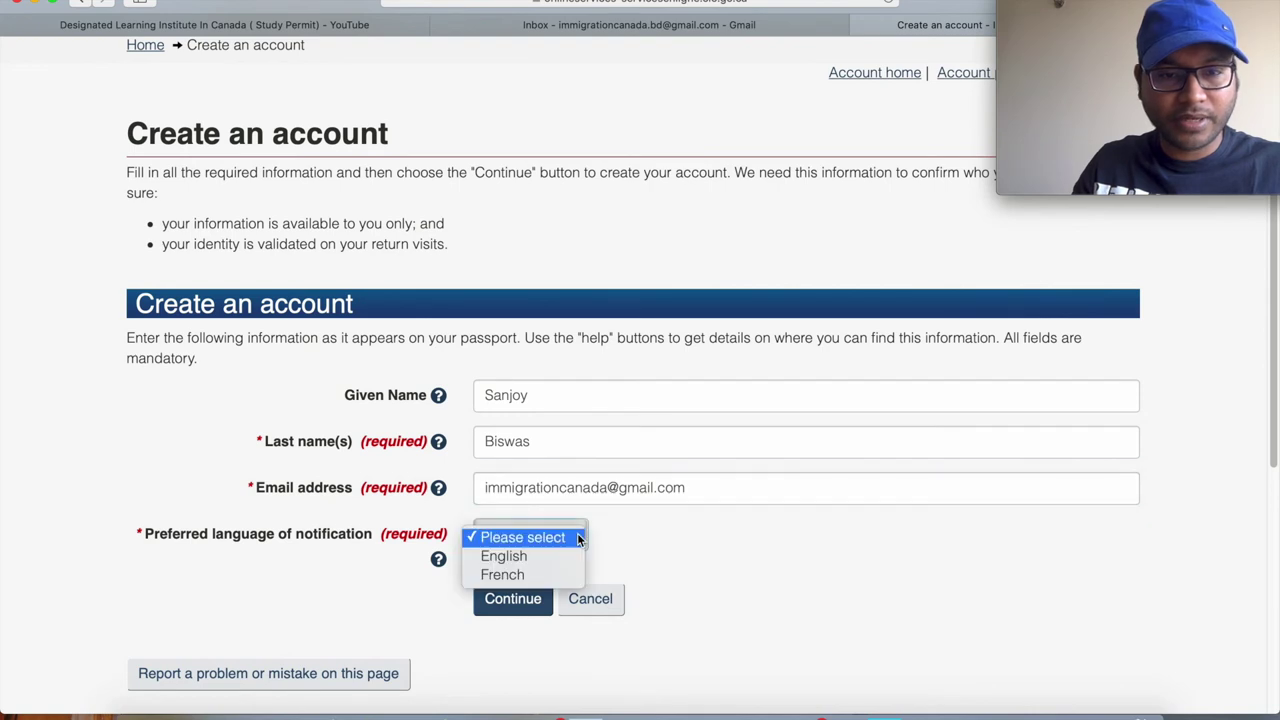
{"action": "left_click", "coordinate": [531, 555]}
{"action": "scroll", "coordinate": [698, 544], "scroll_direction": "down", "scroll_amount": 3}
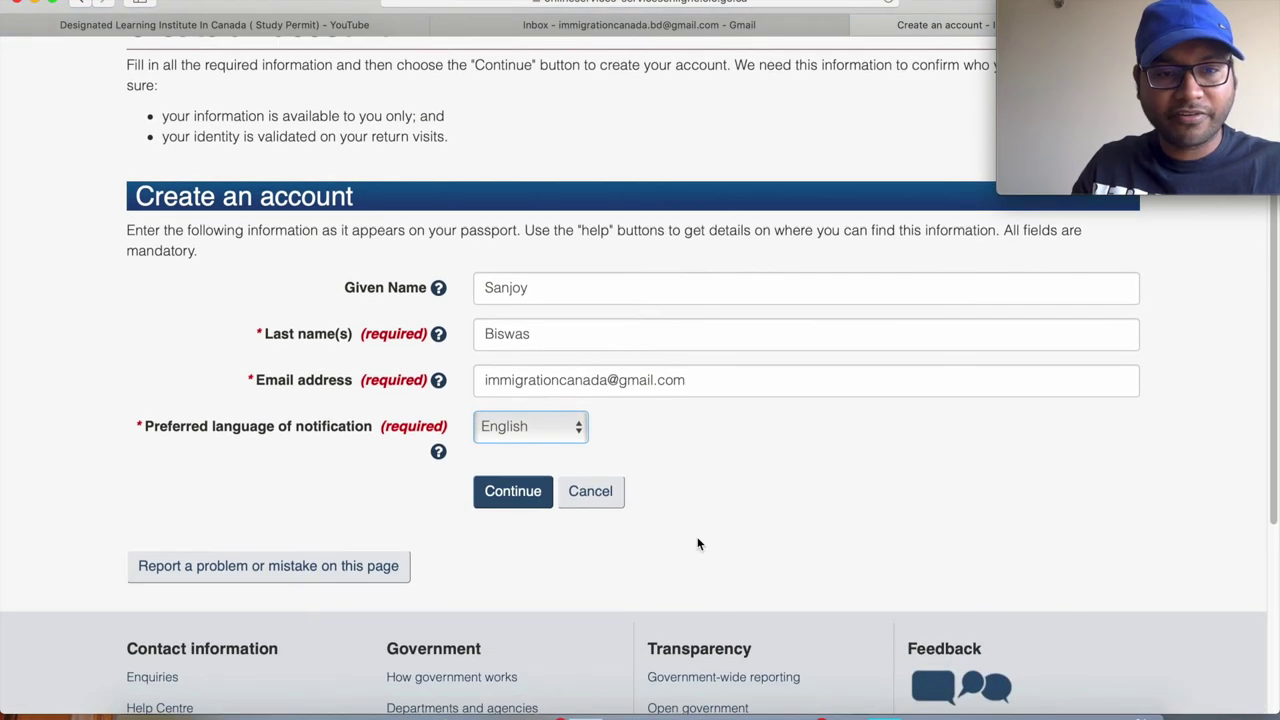
{"action": "left_click", "coordinate": [528, 493]}
{"action": "scroll", "coordinate": [528, 495], "scroll_direction": "down", "scroll_amount": 3}
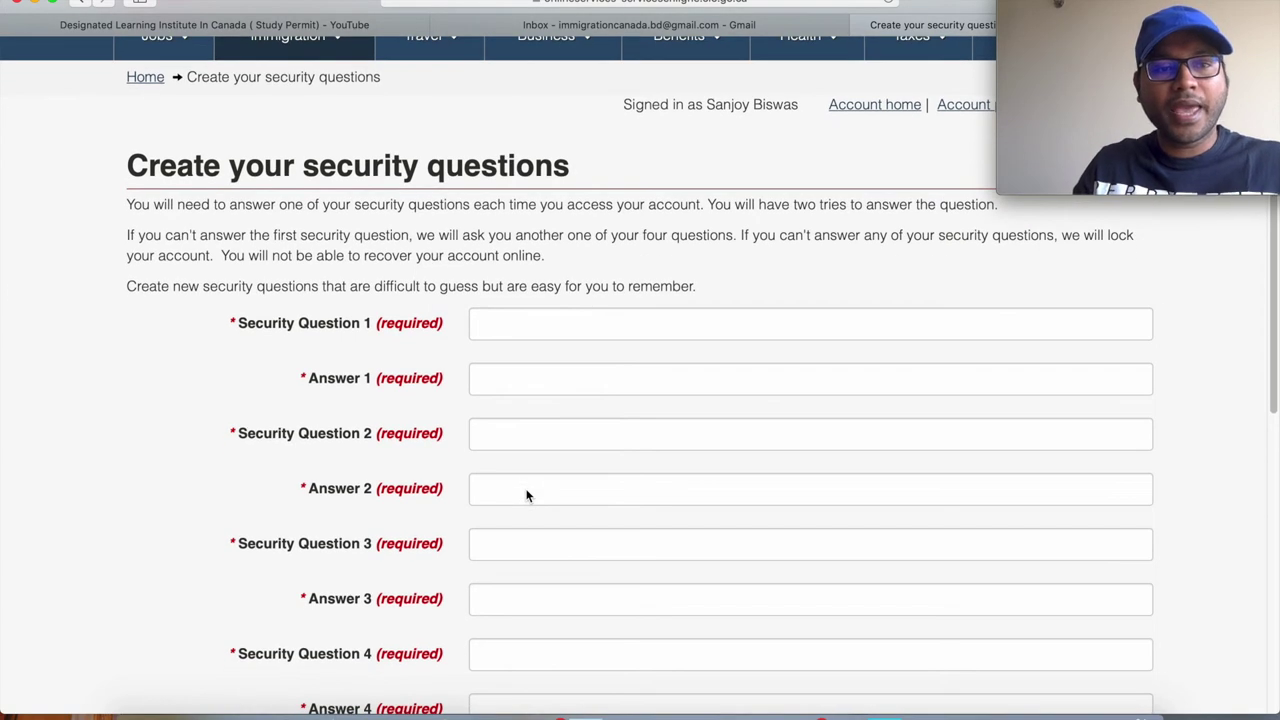
Fill in four security questions (nationality, favourite color, sports, car) with answers and submit.
{"action": "scroll", "coordinate": [527, 495], "scroll_direction": "down", "scroll_amount": 1}
{"action": "left_click", "coordinate": [488, 291]}
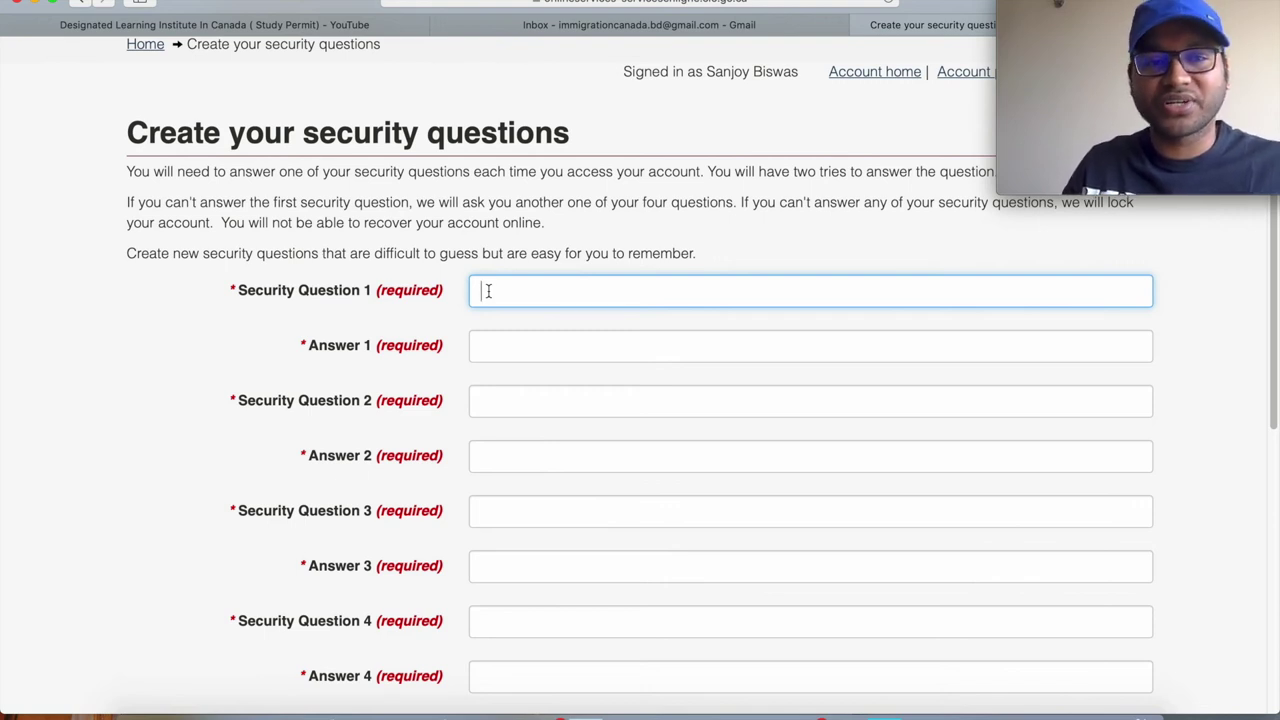
{"action": "scroll", "coordinate": [488, 291], "scroll_direction": "down", "scroll_amount": 1}
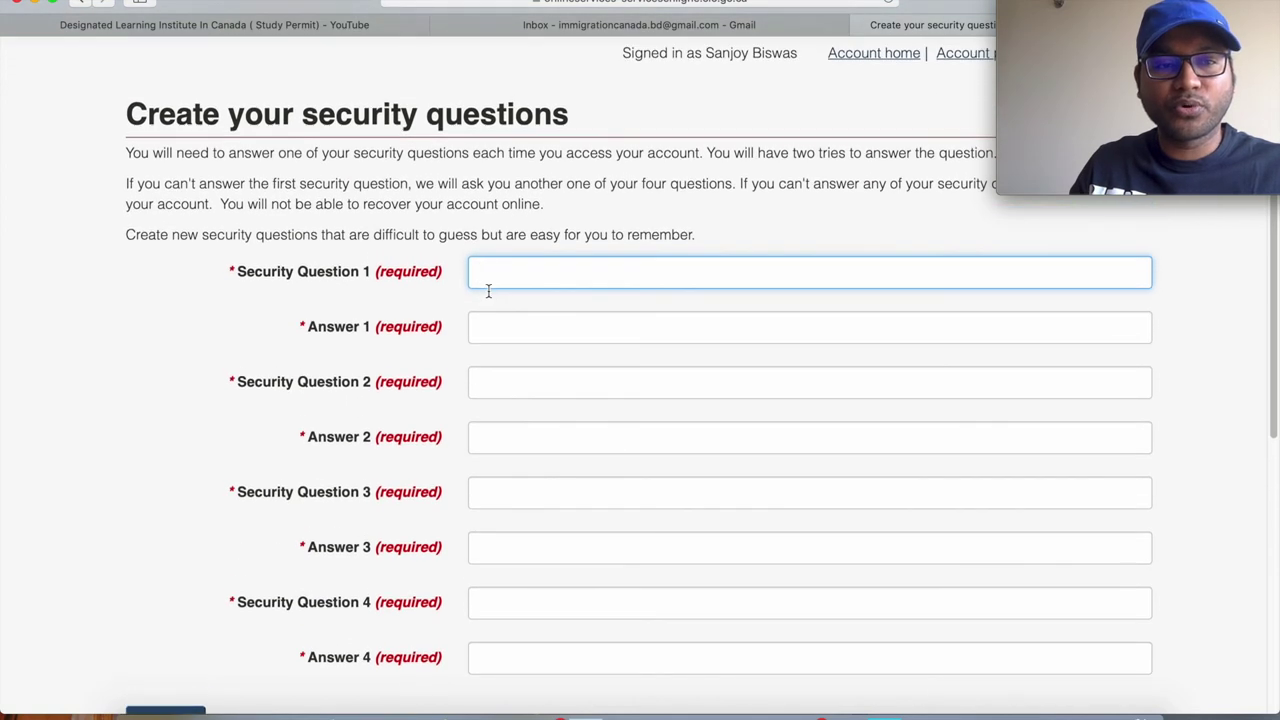
{"action": "scroll", "coordinate": [488, 290], "scroll_direction": "up", "scroll_amount": 1}
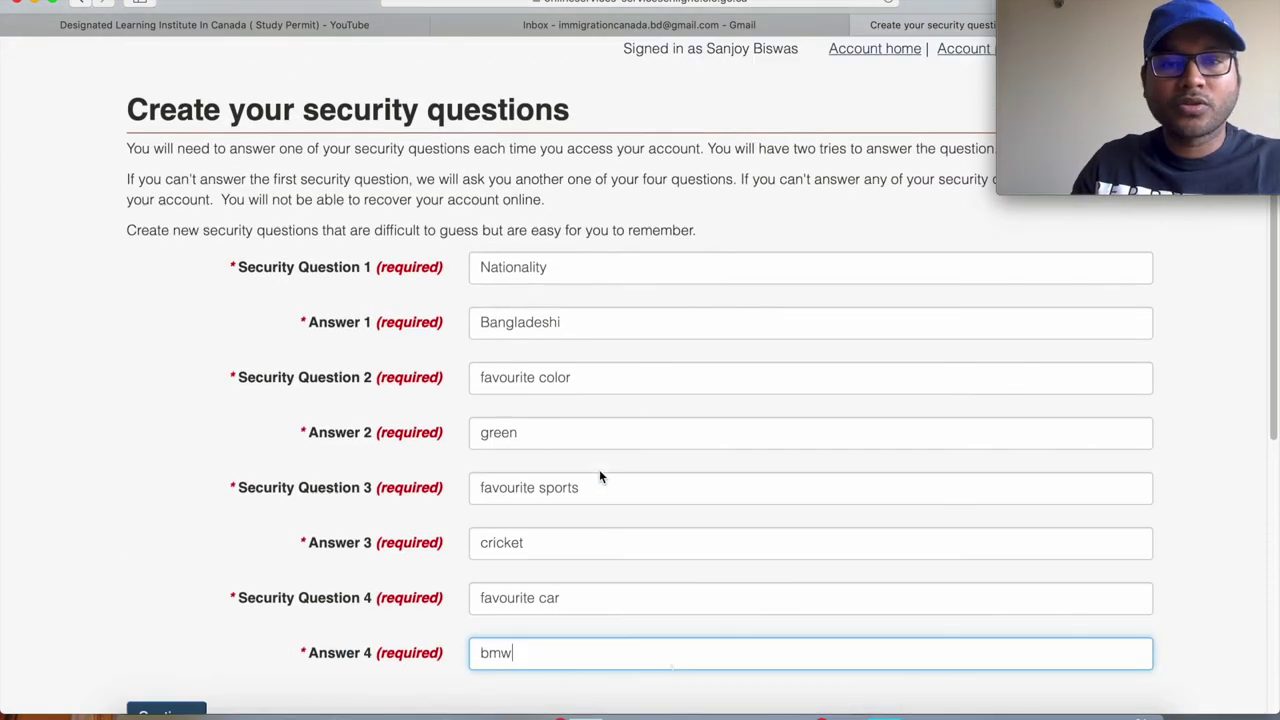
{"action": "scroll", "coordinate": [599, 469], "scroll_direction": "down", "scroll_amount": 6}
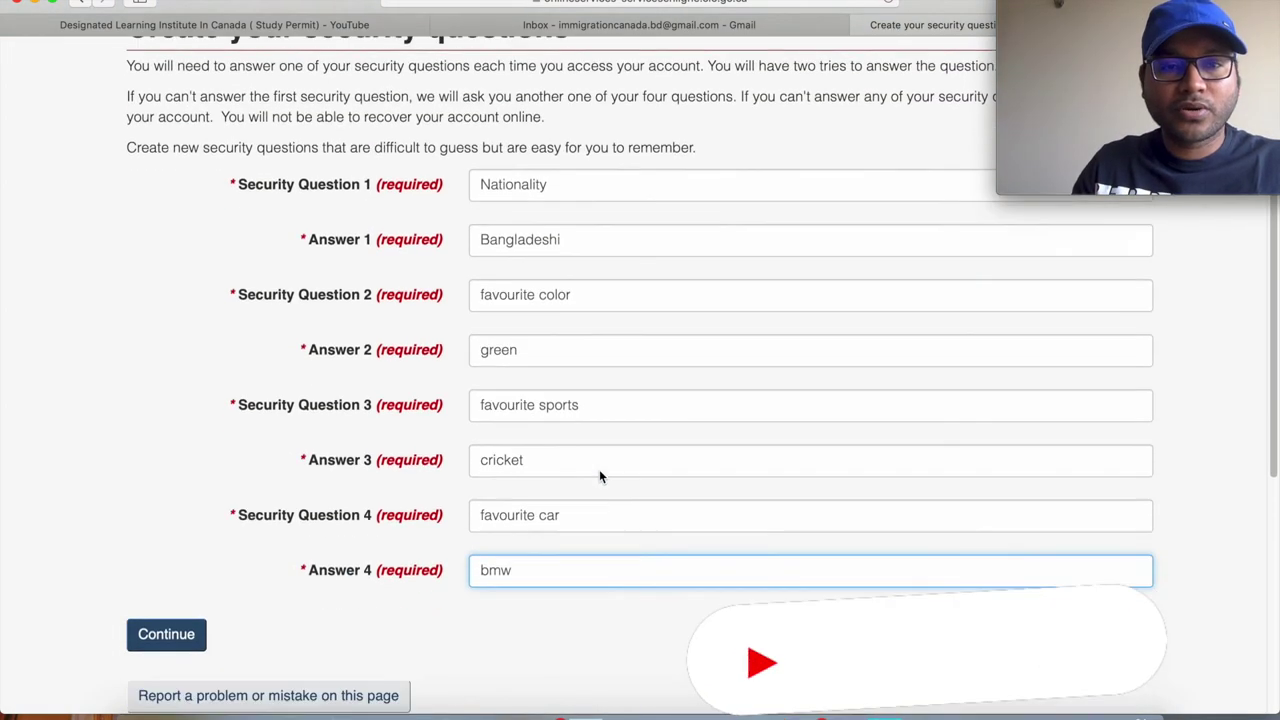
{"action": "scroll", "coordinate": [599, 469], "scroll_direction": "up", "scroll_amount": 5}
{"action": "scroll", "coordinate": [599, 476], "scroll_direction": "down", "scroll_amount": 4}
{"action": "scroll", "coordinate": [599, 476], "scroll_direction": "up", "scroll_amount": 3}
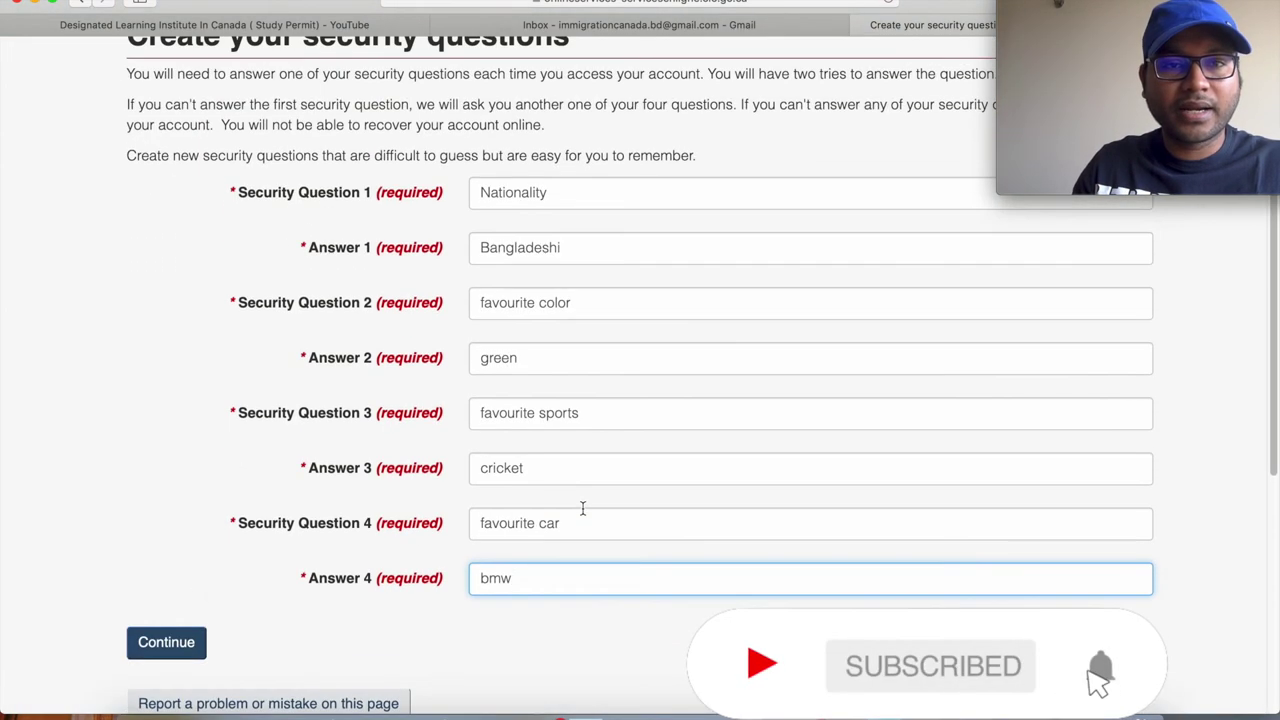
{"action": "left_click", "coordinate": [155, 646]}
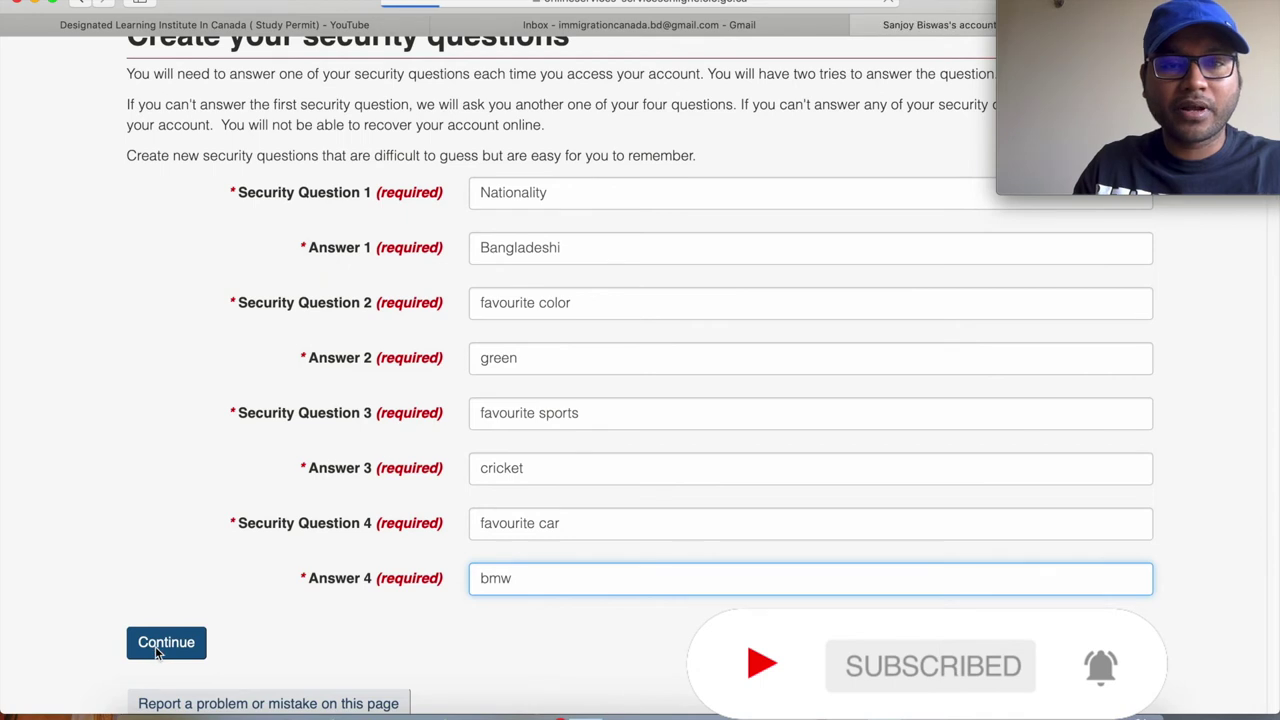
Scroll the account home page to Start an application and choose 'Apply to come to Canada'.
{"action": "scroll", "coordinate": [418, 556], "scroll_direction": "down", "scroll_amount": 4}
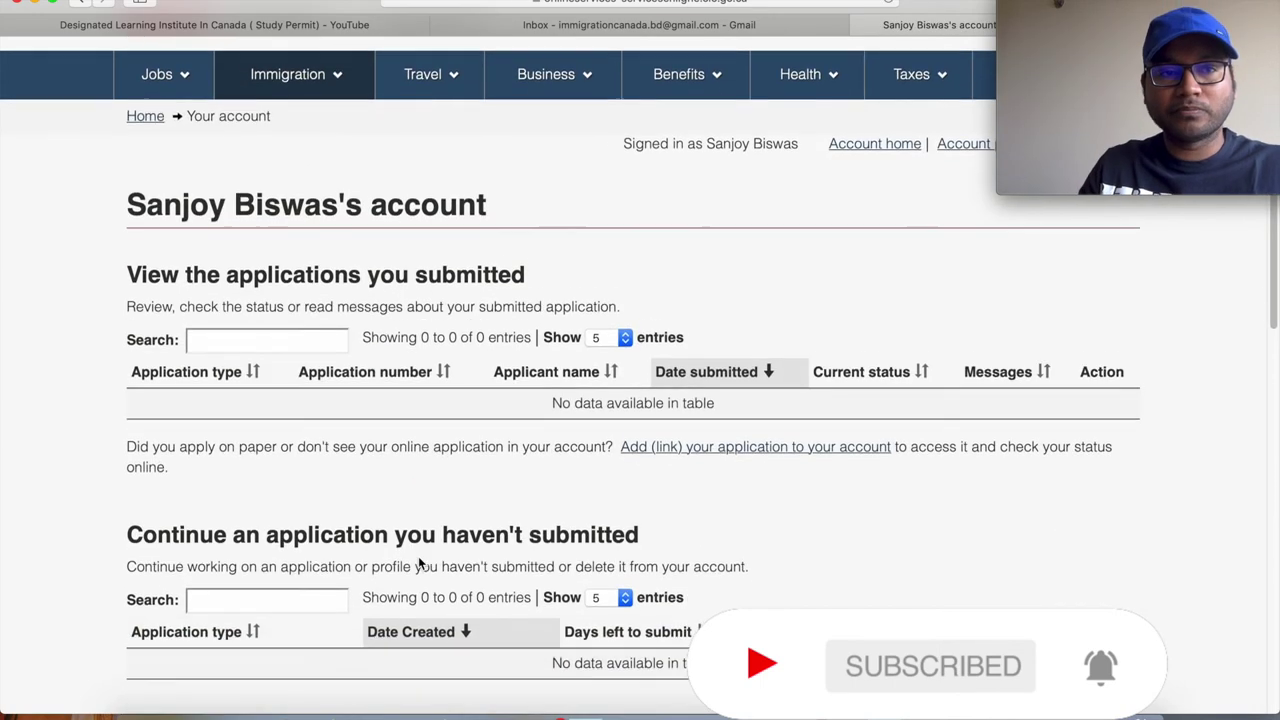
{"action": "scroll", "coordinate": [419, 564], "scroll_direction": "up", "scroll_amount": 4}
{"action": "scroll", "coordinate": [419, 564], "scroll_direction": "down", "scroll_amount": 3}
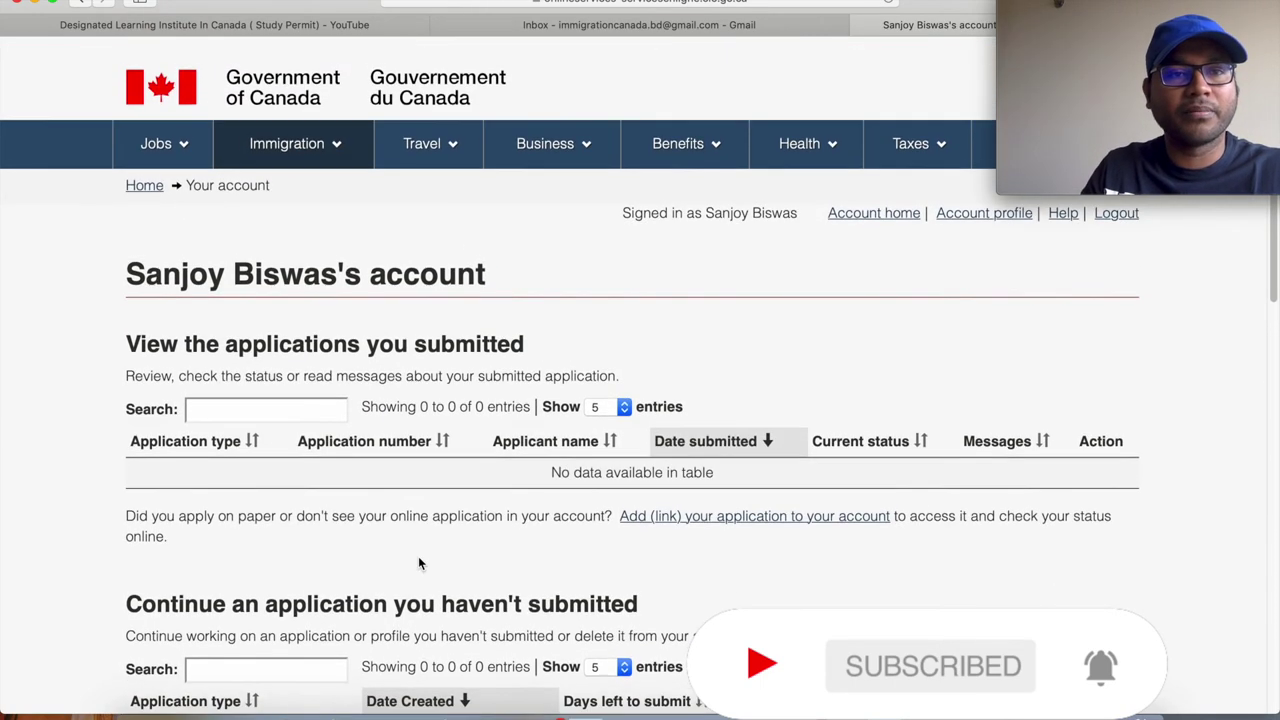
{"action": "scroll", "coordinate": [418, 556], "scroll_direction": "down", "scroll_amount": 2}
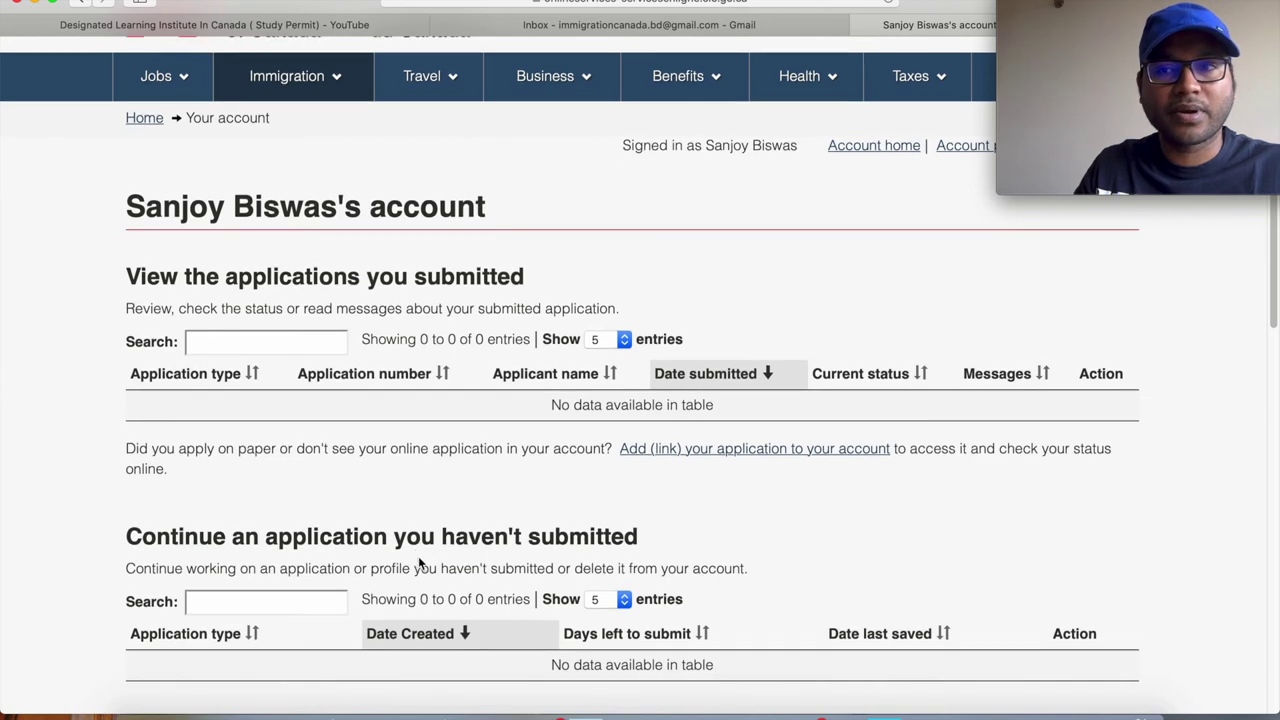
{"action": "scroll", "coordinate": [418, 556], "scroll_direction": "up", "scroll_amount": 3}
{"action": "scroll", "coordinate": [420, 563], "scroll_direction": "down", "scroll_amount": 2}
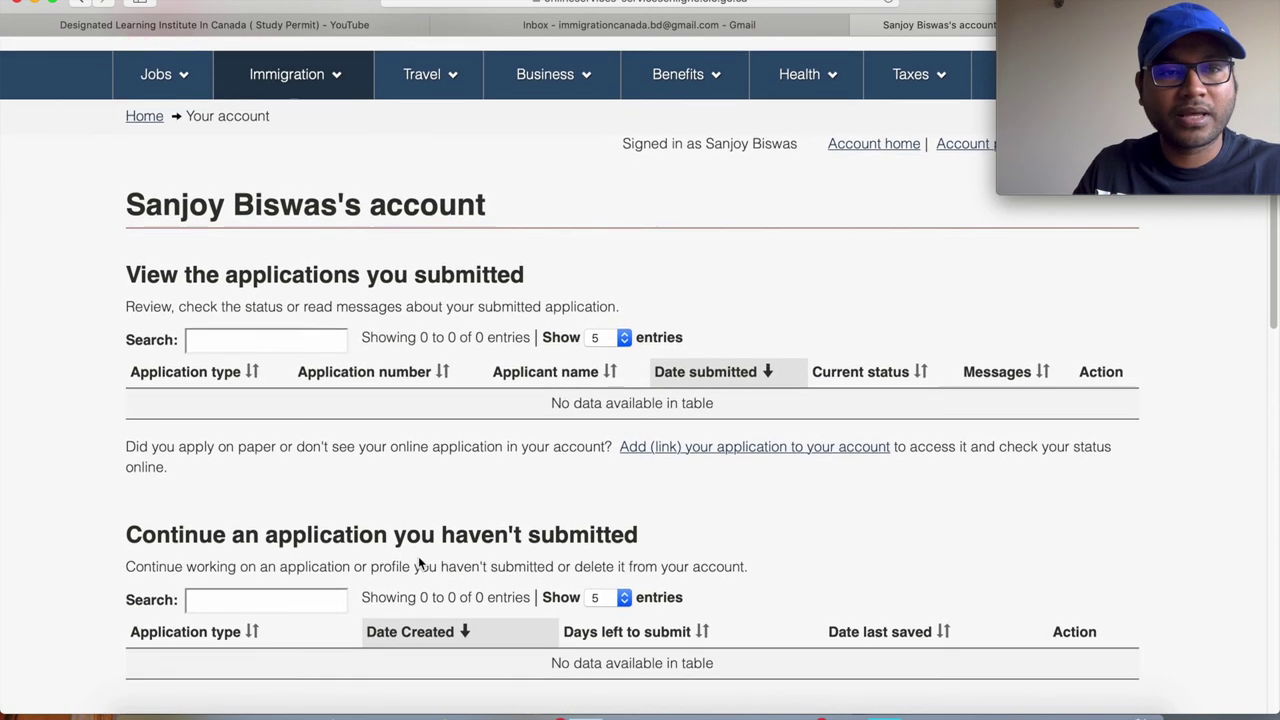
{"action": "scroll", "coordinate": [418, 556], "scroll_direction": "up", "scroll_amount": 3}
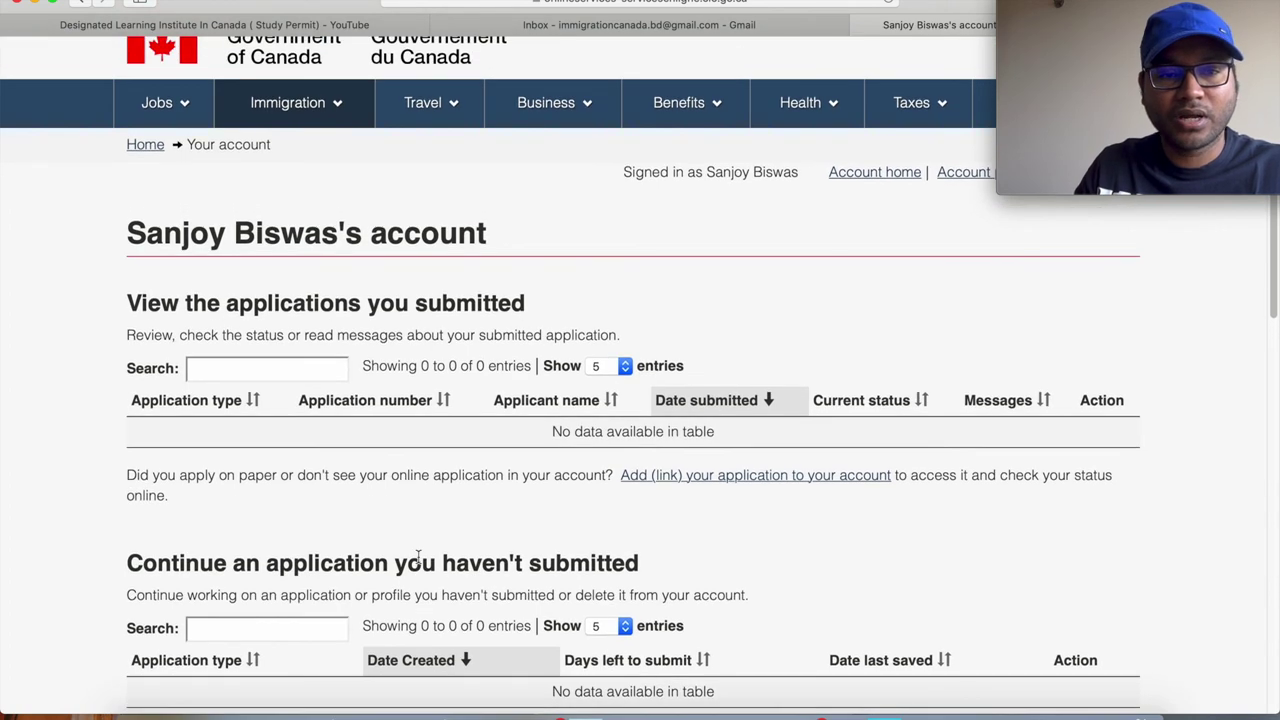
{"action": "scroll", "coordinate": [444, 485], "scroll_direction": "down", "scroll_amount": 3}
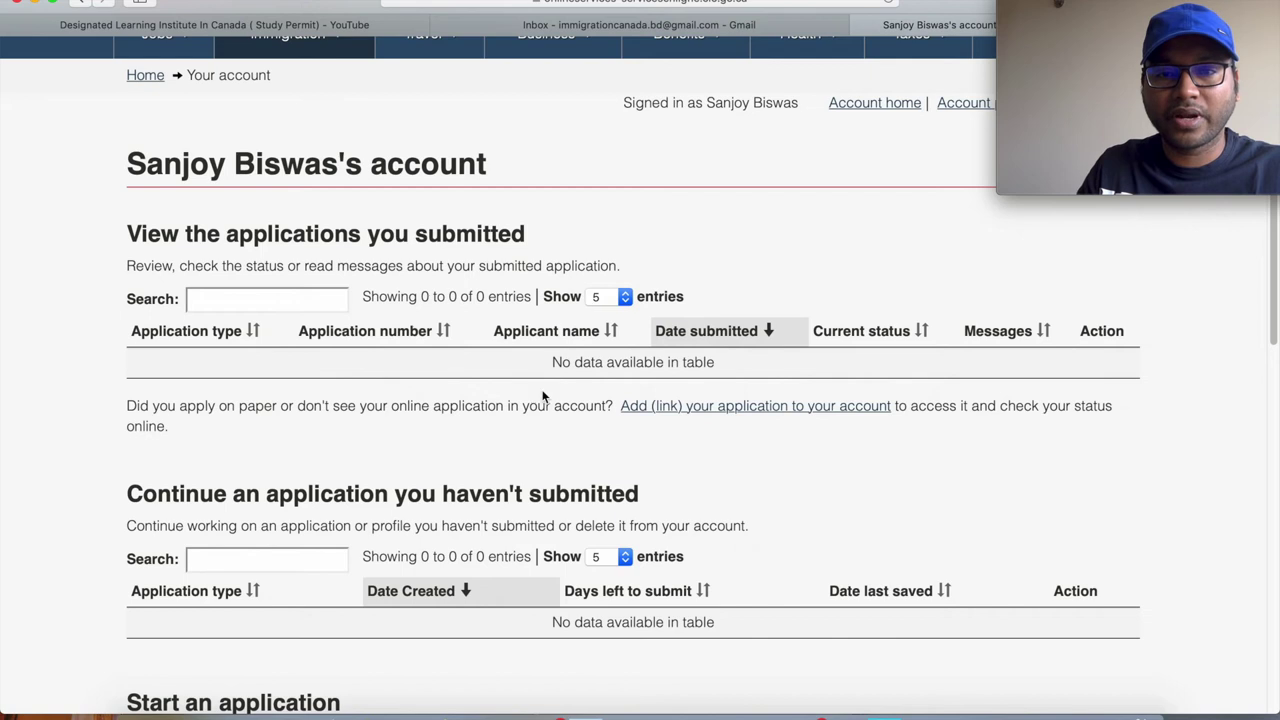
{"action": "scroll", "coordinate": [304, 457], "scroll_direction": "down", "scroll_amount": 5}
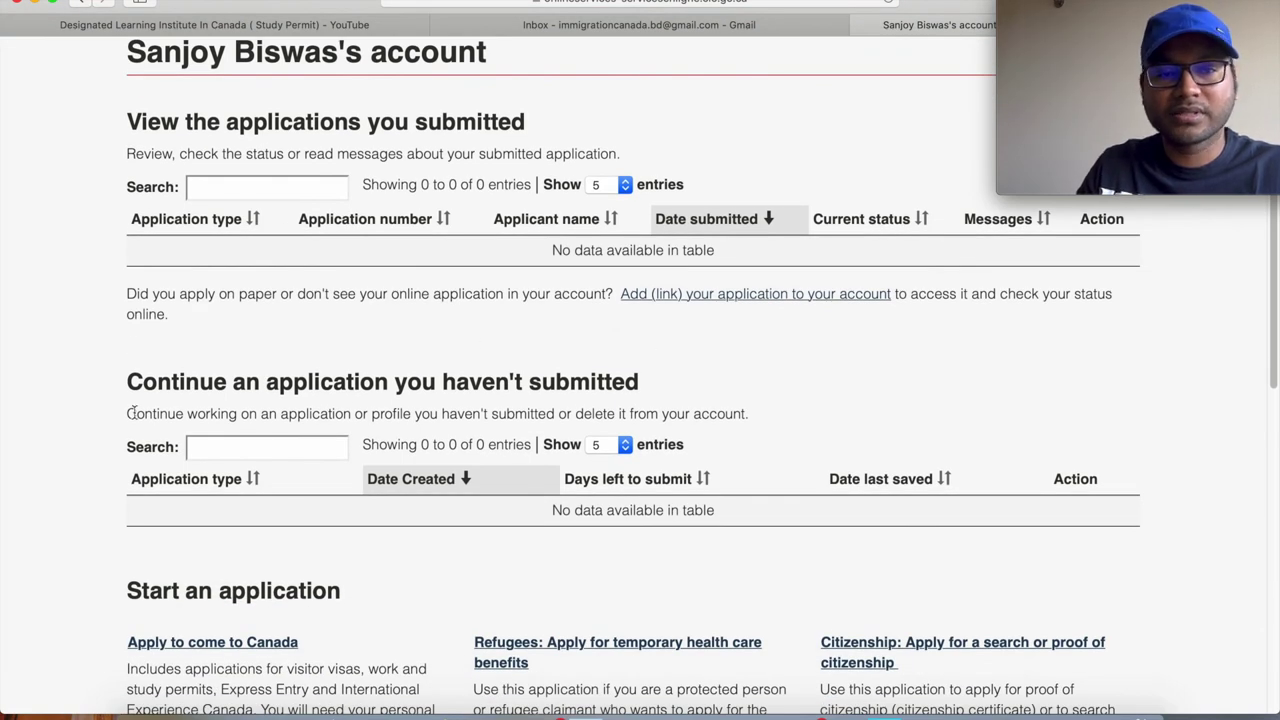
{"action": "scroll", "coordinate": [435, 547], "scroll_direction": "down", "scroll_amount": 2}
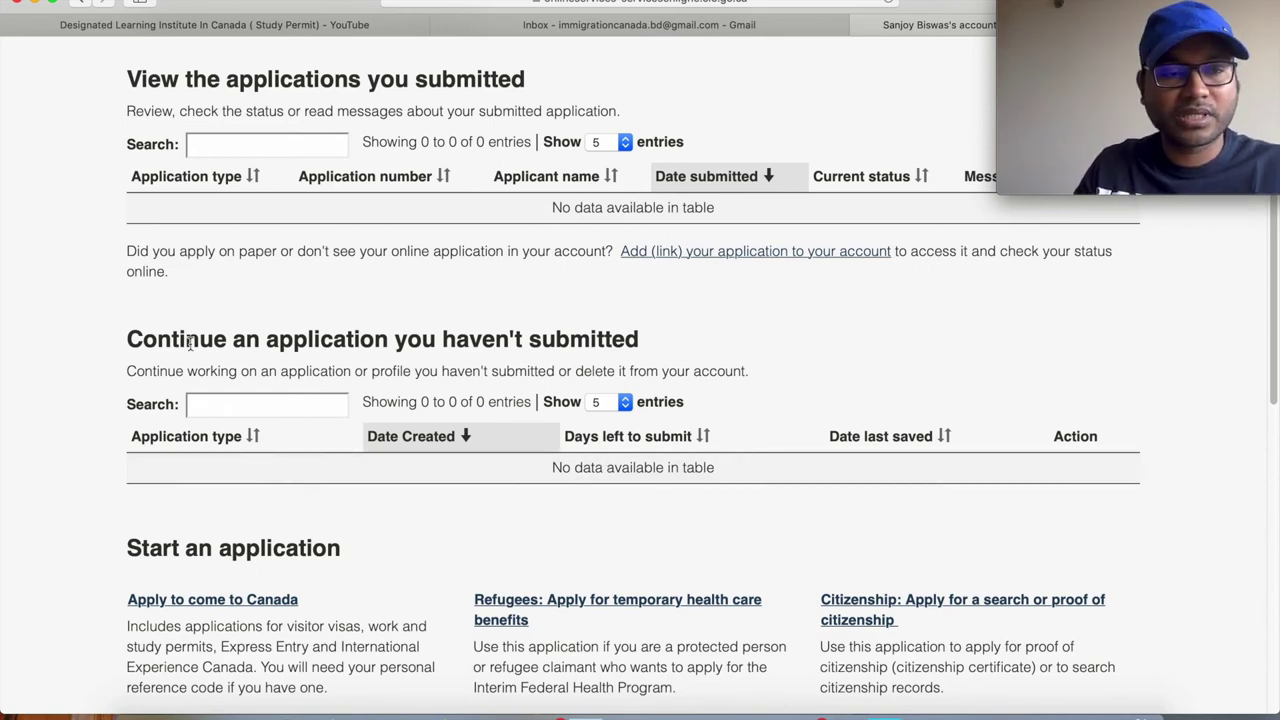
{"action": "scroll", "coordinate": [716, 307], "scroll_direction": "down", "scroll_amount": 1}
{"action": "scroll", "coordinate": [716, 307], "scroll_direction": "down", "scroll_amount": 3}
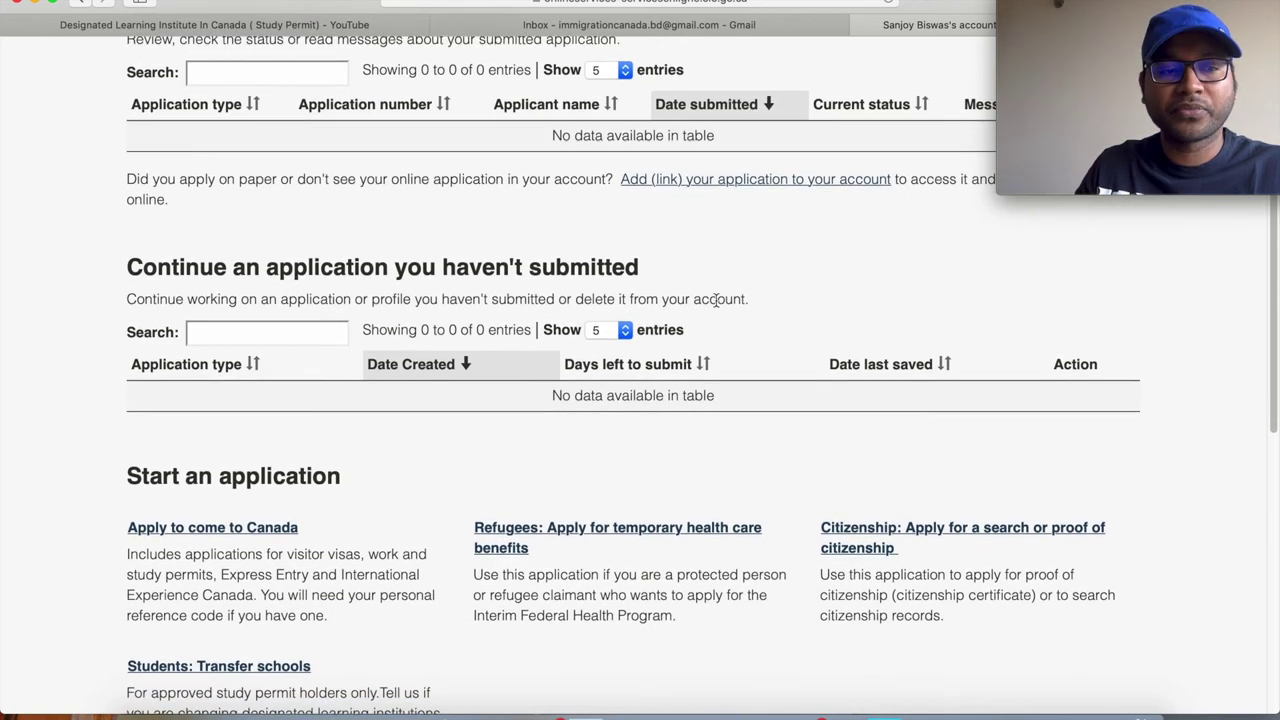
{"action": "scroll", "coordinate": [716, 300], "scroll_direction": "down", "scroll_amount": 4}
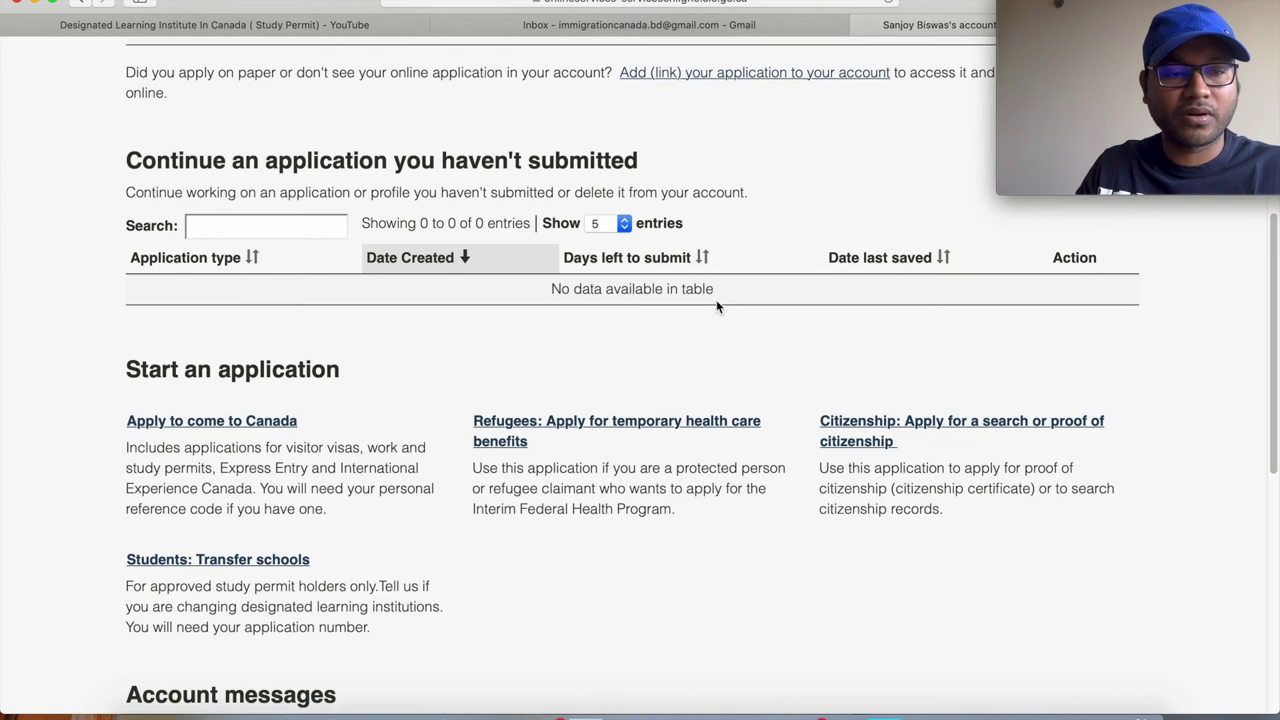
{"action": "scroll", "coordinate": [534, 547], "scroll_direction": "down", "scroll_amount": 2}
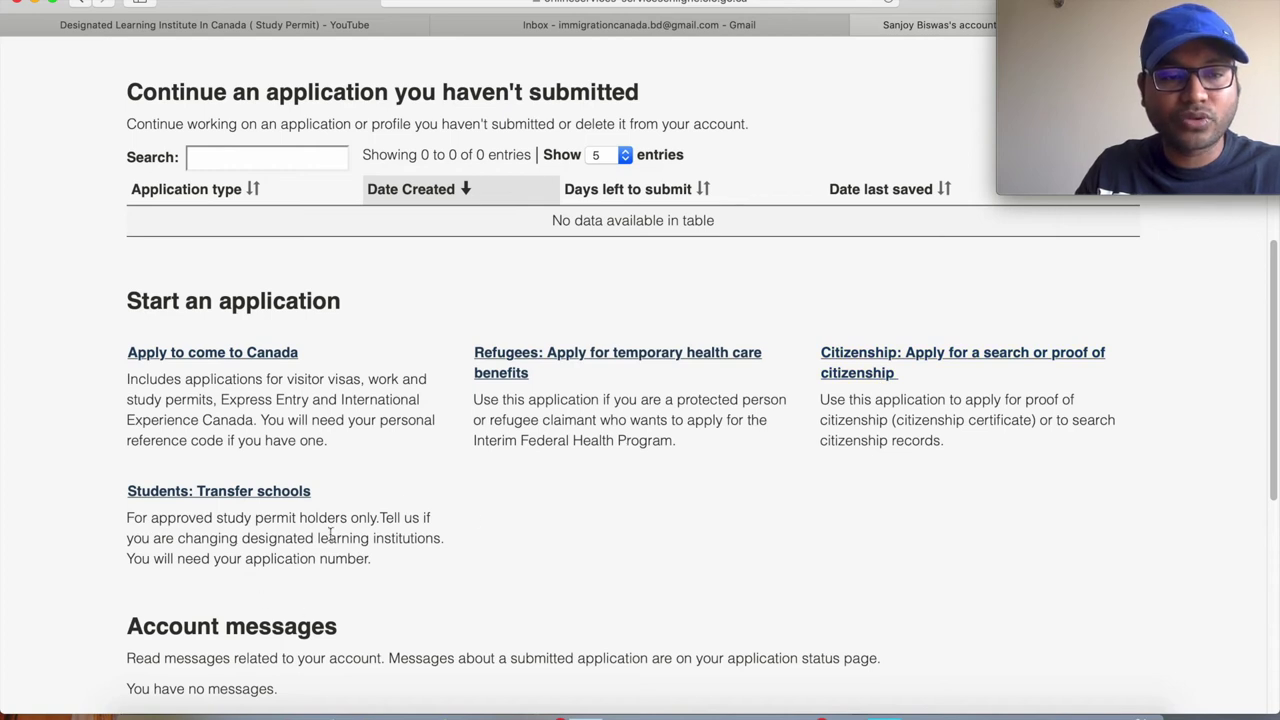
{"action": "scroll", "coordinate": [471, 514], "scroll_direction": "down", "scroll_amount": 2}
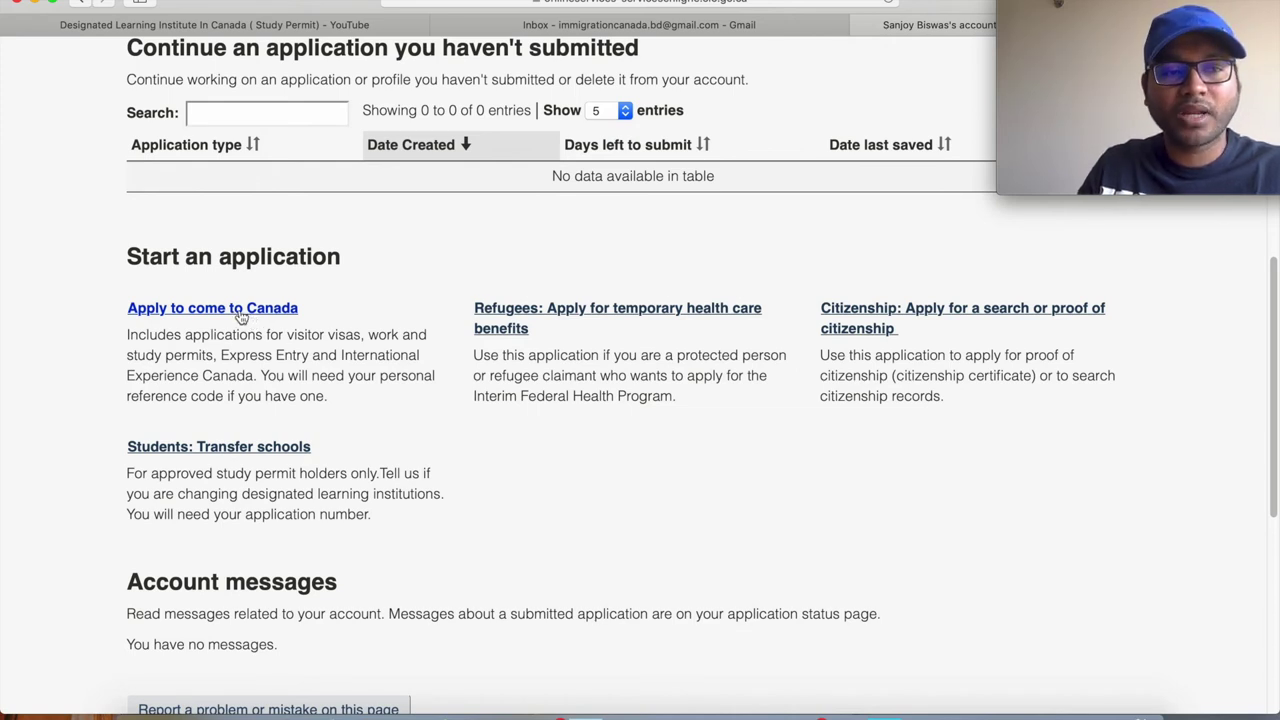
{"action": "left_click", "coordinate": [241, 315]}
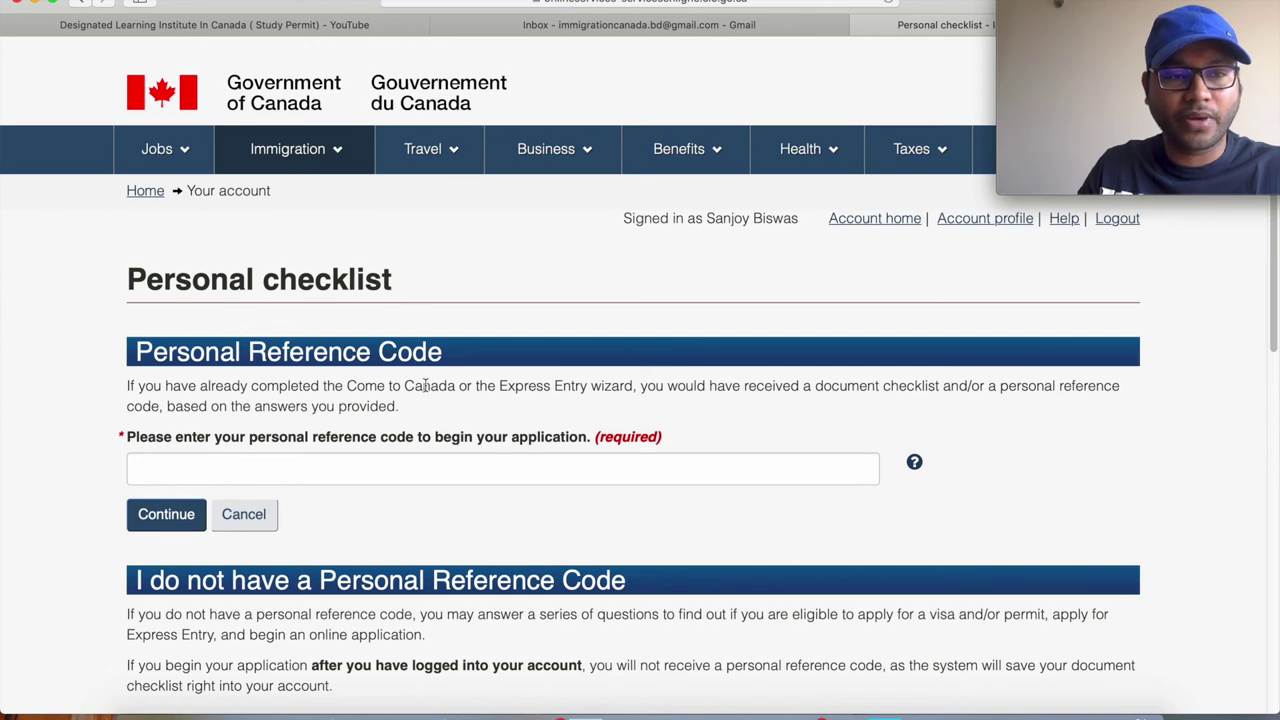
Switch to the YouTube tutorial tab in Safari.
{"action": "scroll", "coordinate": [556, 519], "scroll_direction": "down", "scroll_amount": 1}
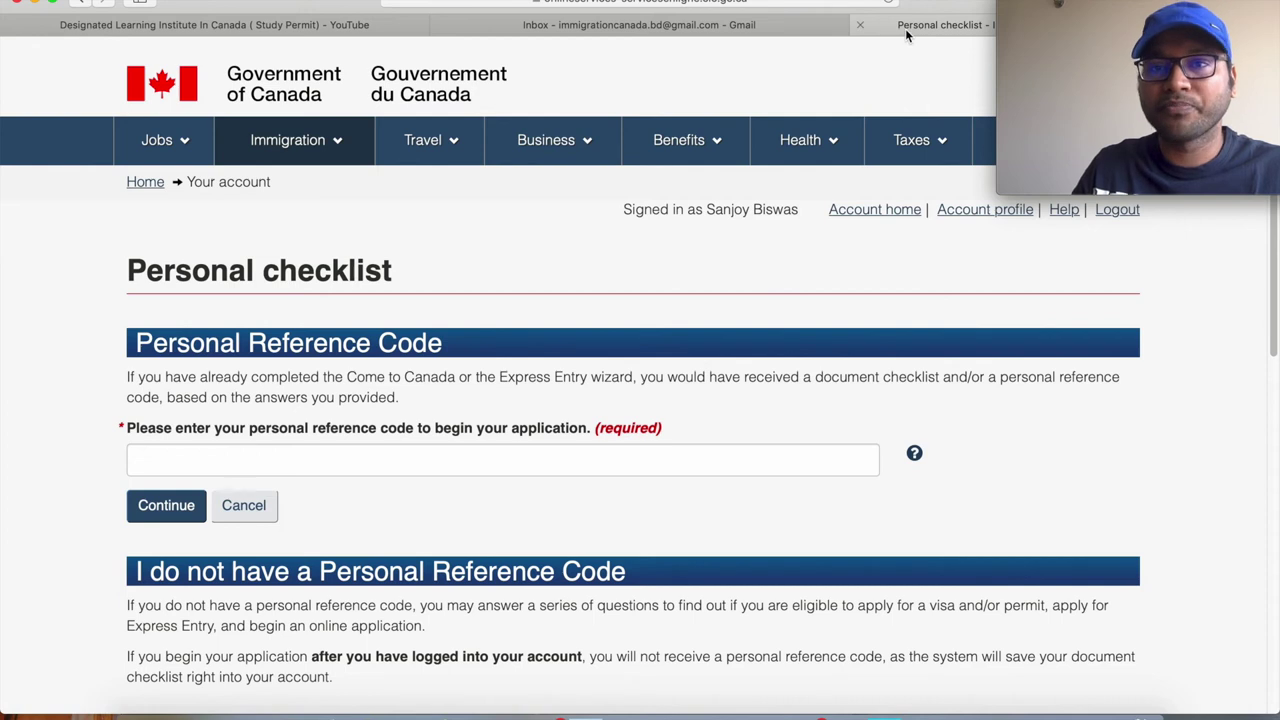
{"action": "left_click", "coordinate": [258, 27]}
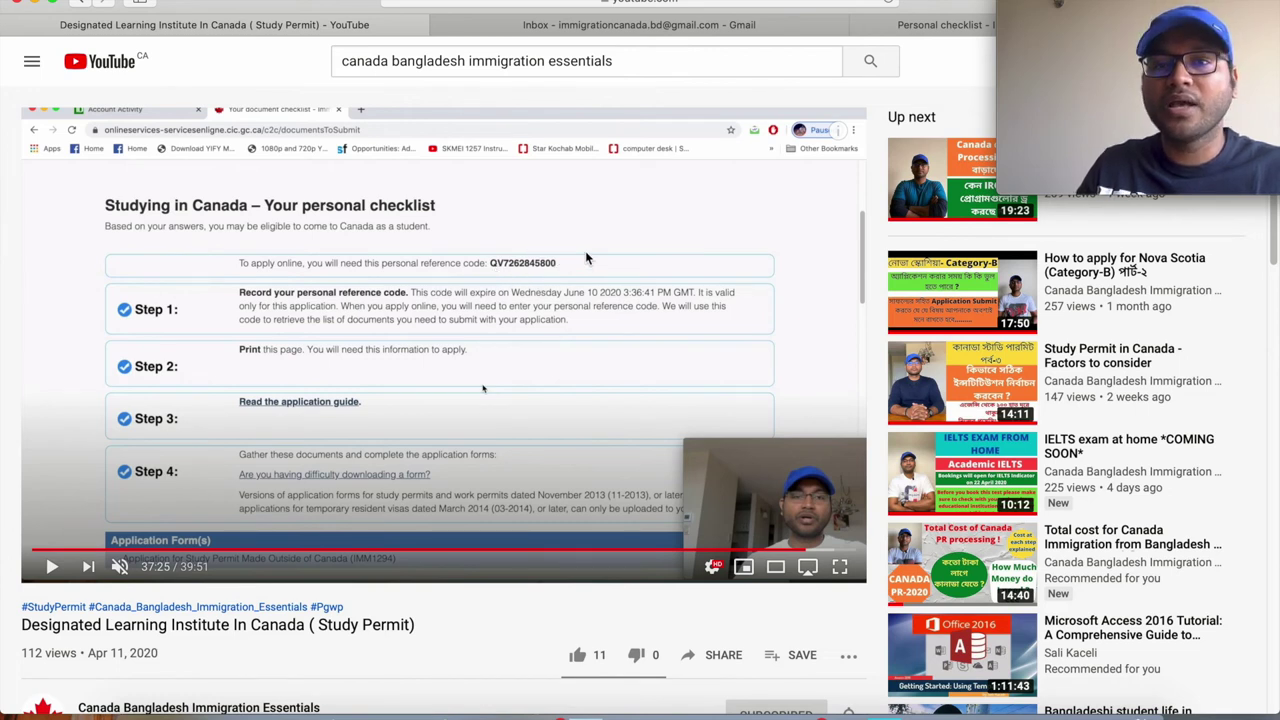
Switch back to the Personal checklist tab.
{"action": "left_click", "coordinate": [898, 28]}
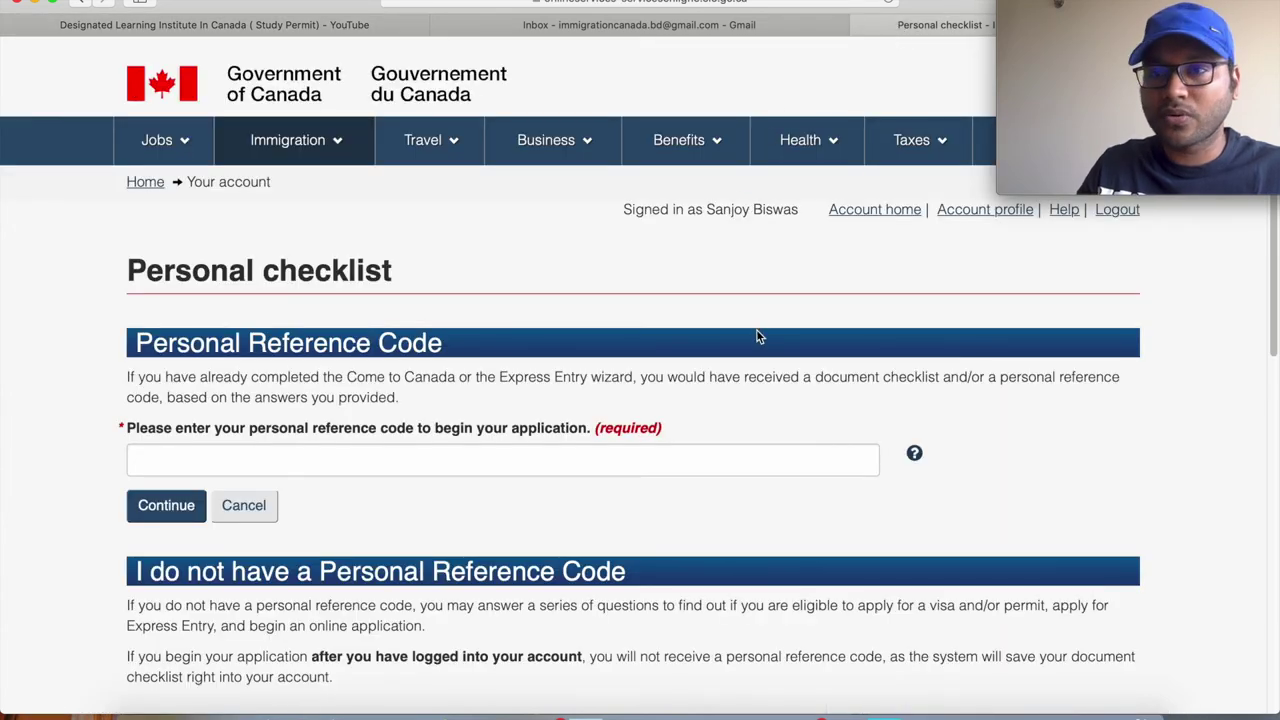
{"action": "scroll", "coordinate": [757, 337], "scroll_direction": "down", "scroll_amount": 2}
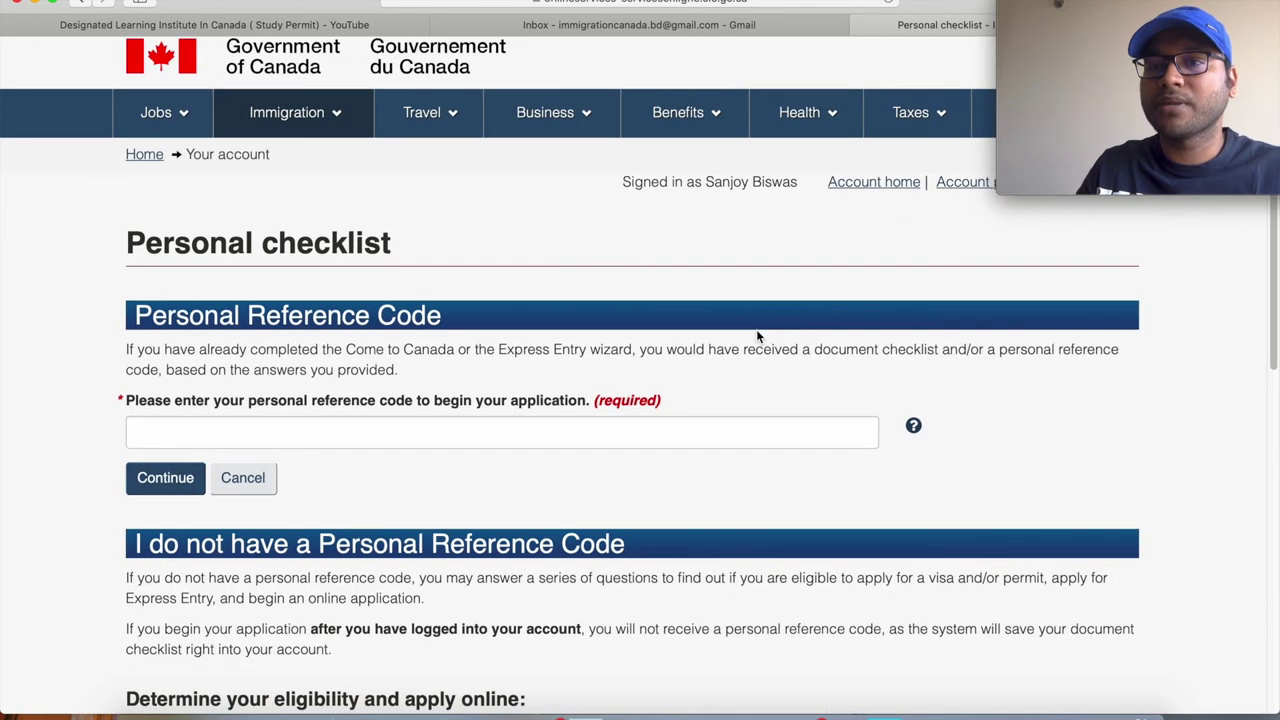
{"action": "scroll", "coordinate": [757, 336], "scroll_direction": "down", "scroll_amount": 3}
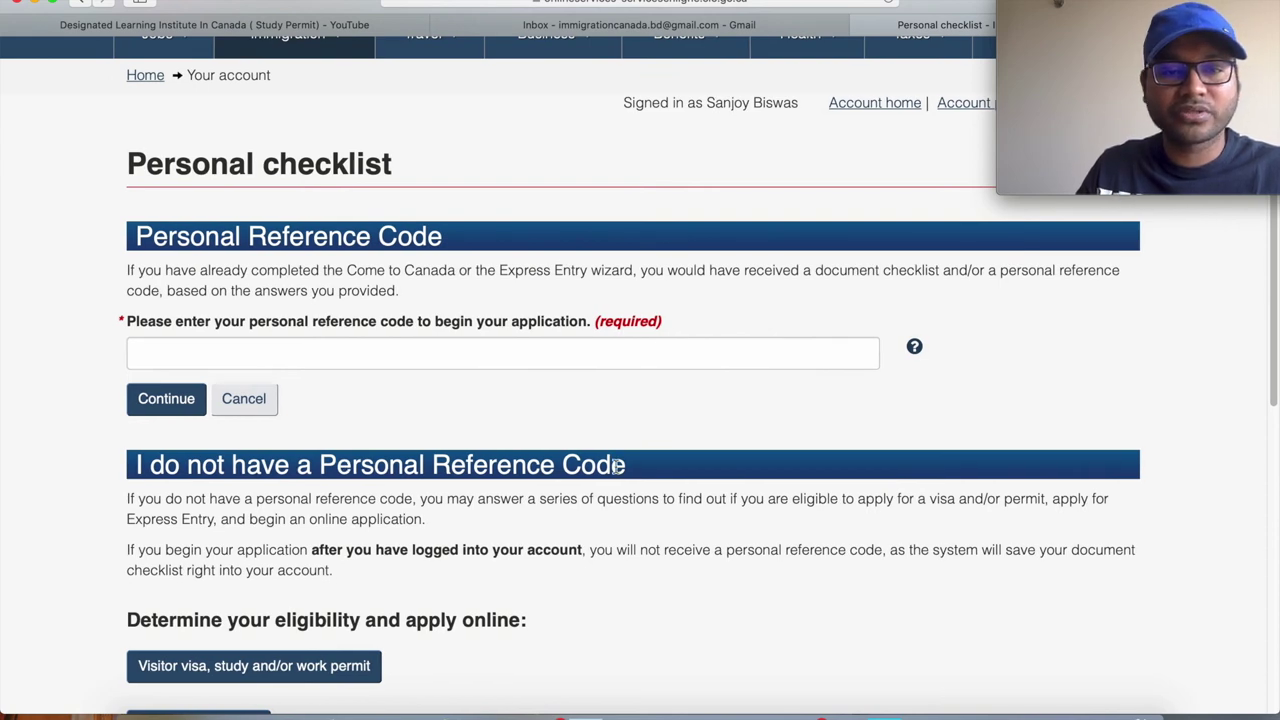
{"action": "scroll", "coordinate": [312, 579], "scroll_direction": "down", "scroll_amount": 2}
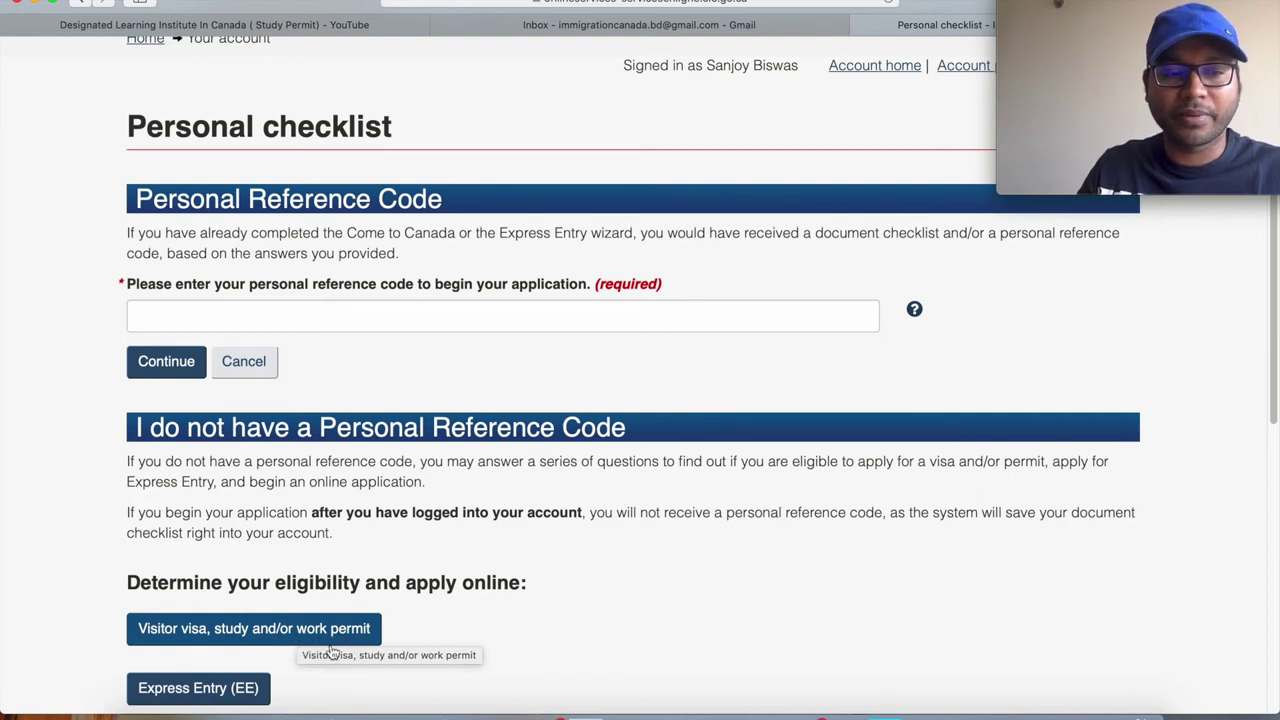
{"action": "scroll", "coordinate": [335, 648], "scroll_direction": "down", "scroll_amount": 2}
{"action": "scroll", "coordinate": [330, 653], "scroll_direction": "down", "scroll_amount": 1}
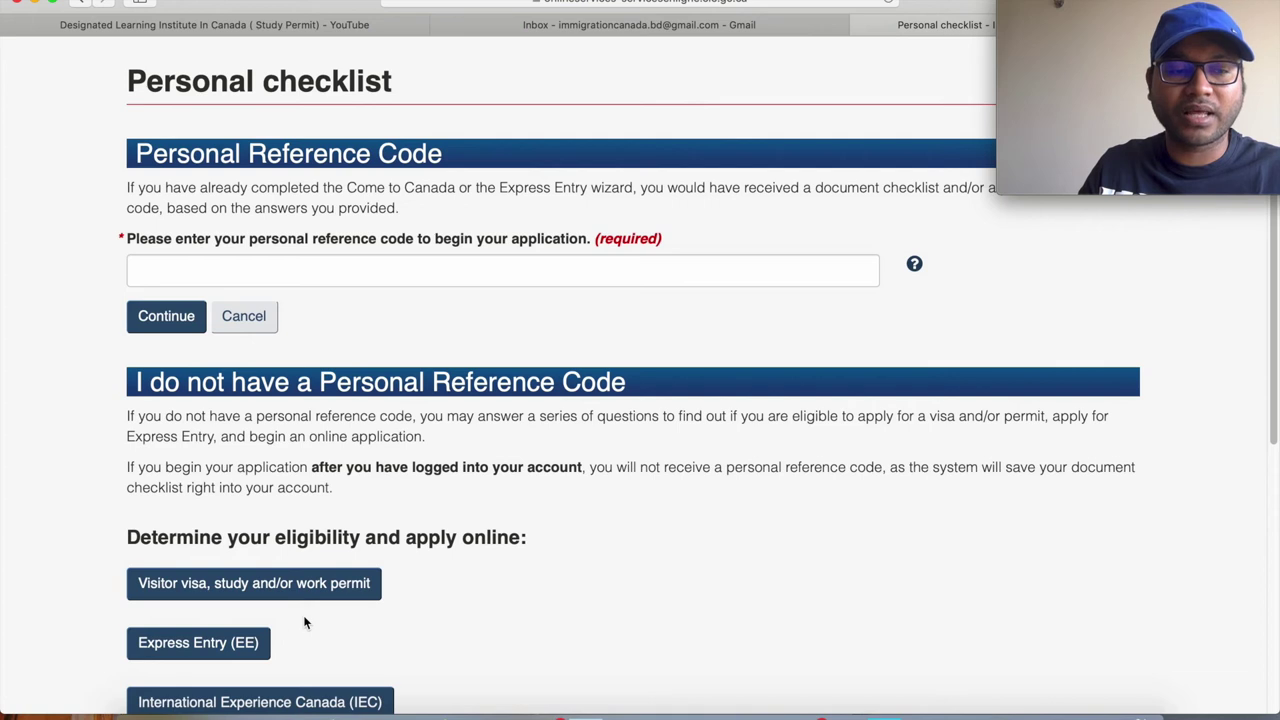